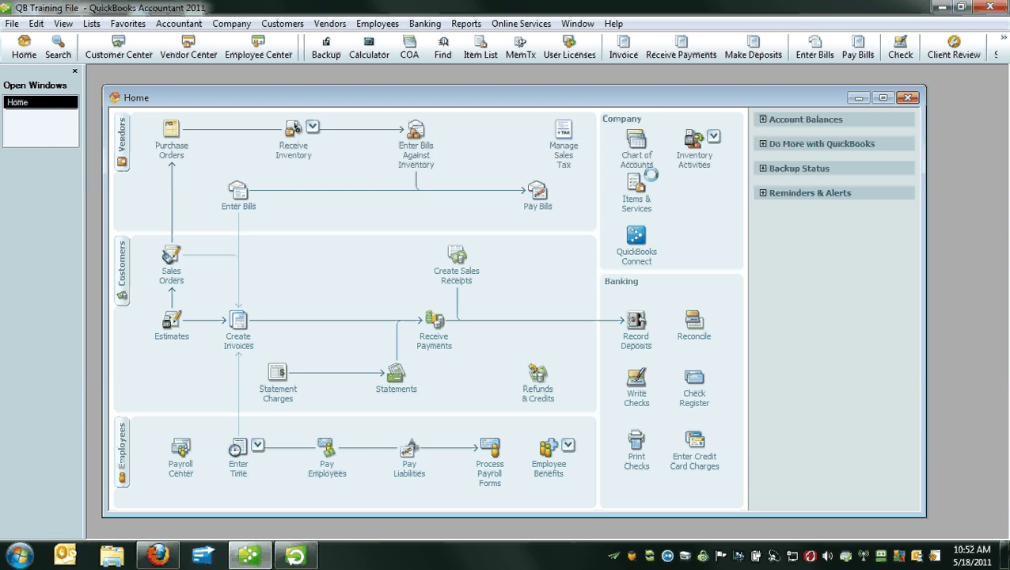
# Step: View the Sales Tax Payable line in the chart of accounts and close the list
pyautogui.click(637, 149)
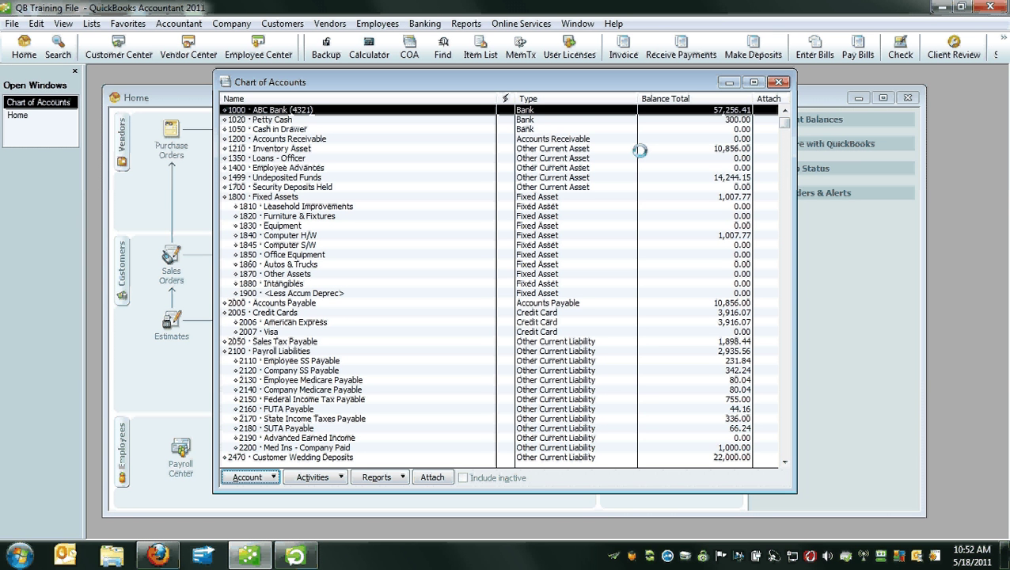
pyautogui.click(573, 341)
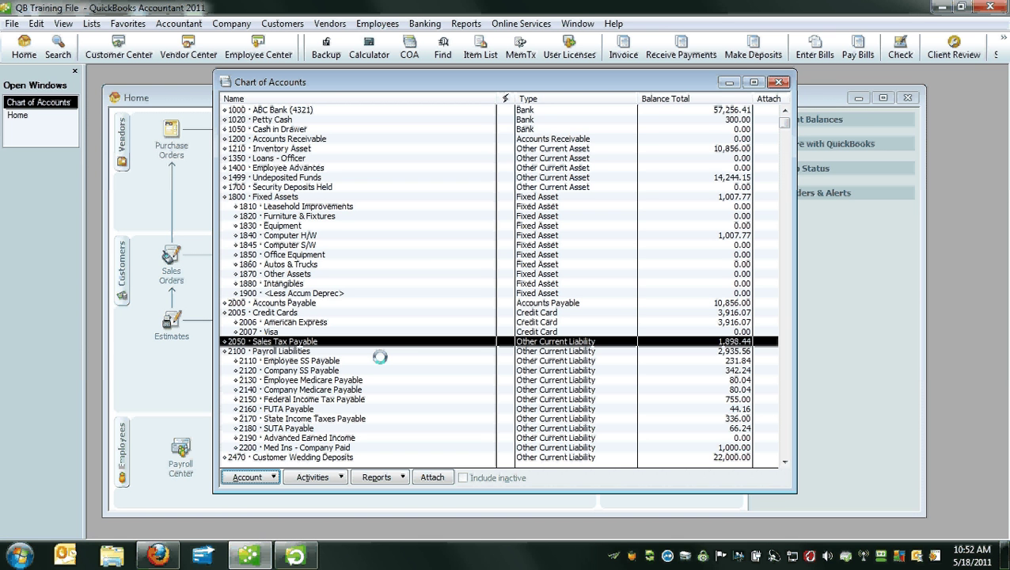
pyautogui.press('Escape')
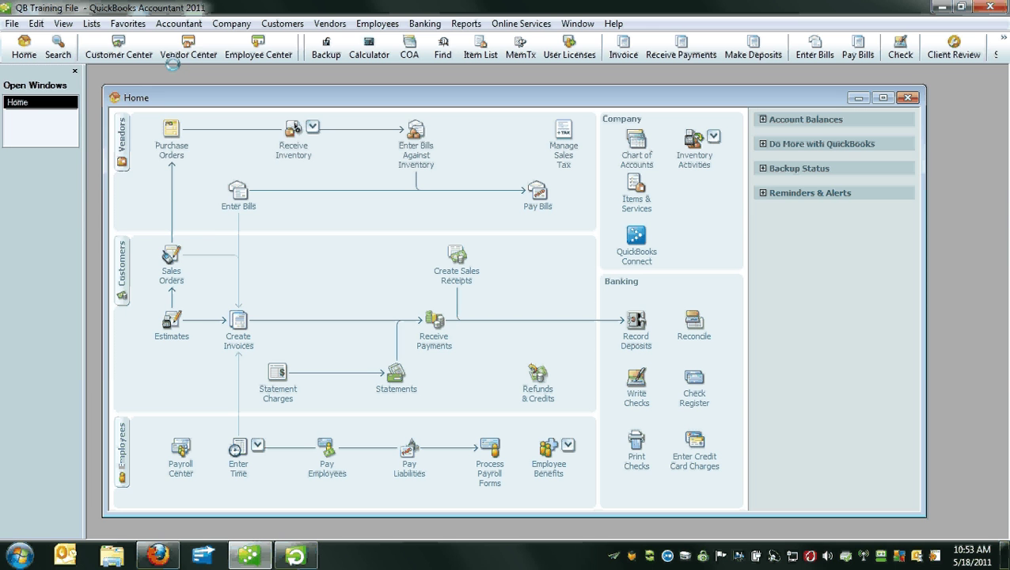
# Step: Open the chart of accounts and review the account numbering options in the company-wide Accounting preferences
pyautogui.click(91, 23)
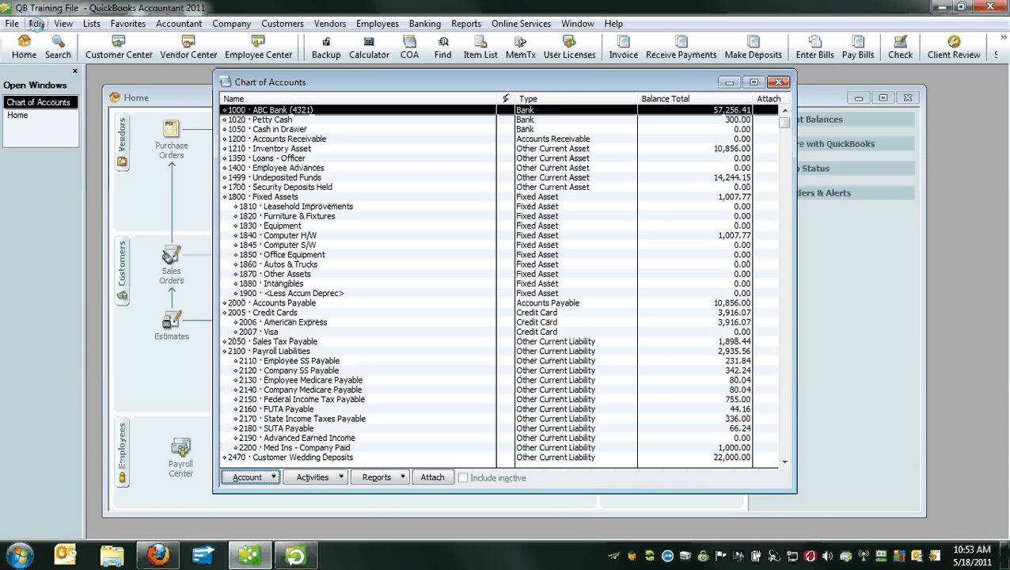
pyautogui.click(36, 24)
pyautogui.click(69, 294)
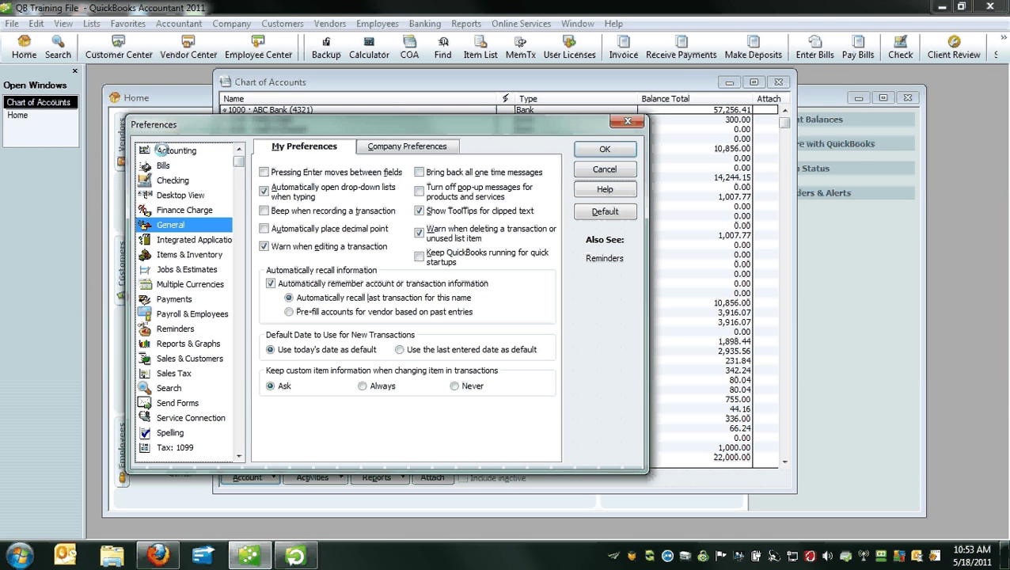
pyautogui.click(161, 150)
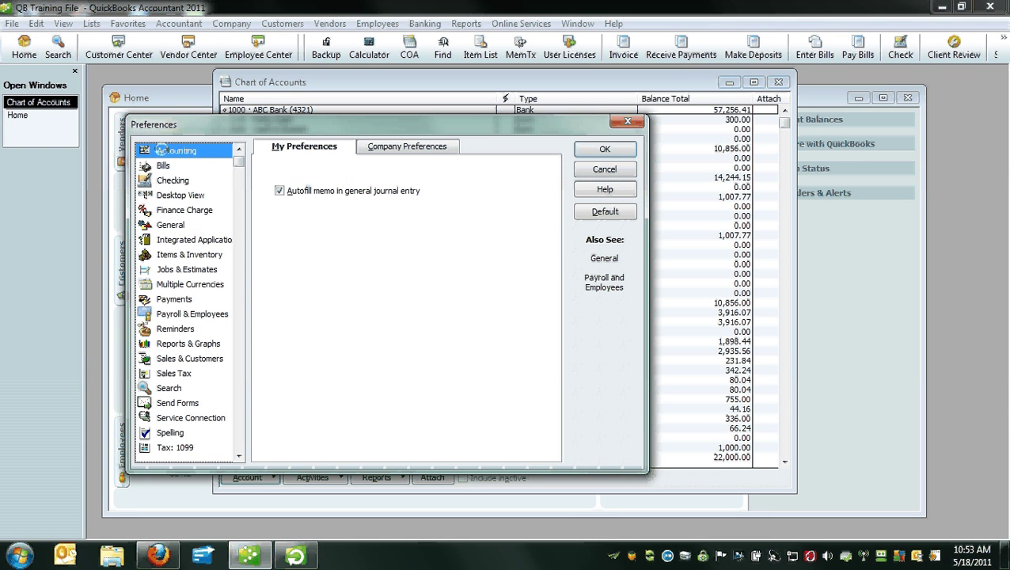
pyautogui.click(384, 145)
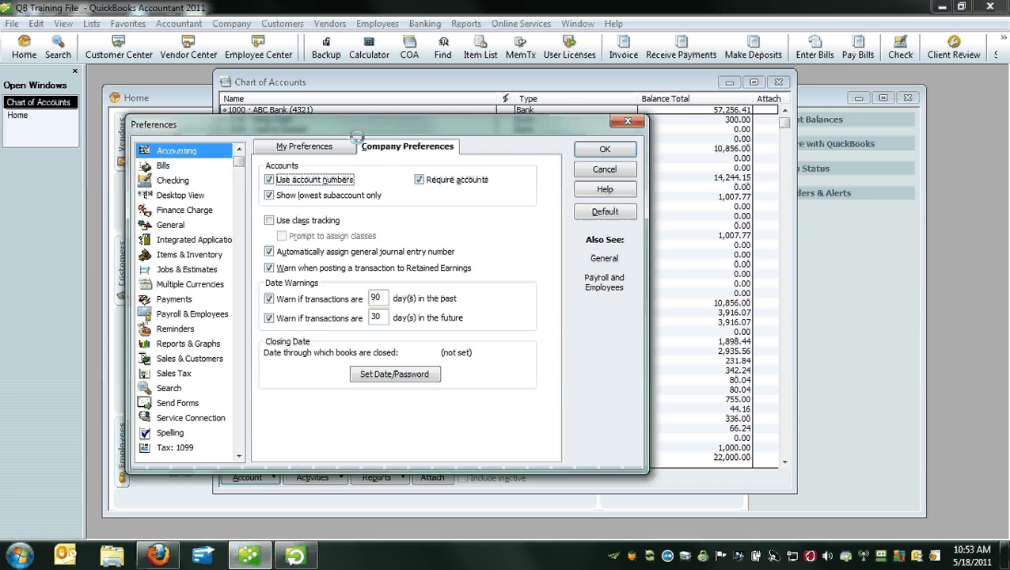
pyautogui.moveTo(356, 129); pyautogui.dragTo(596, 196)
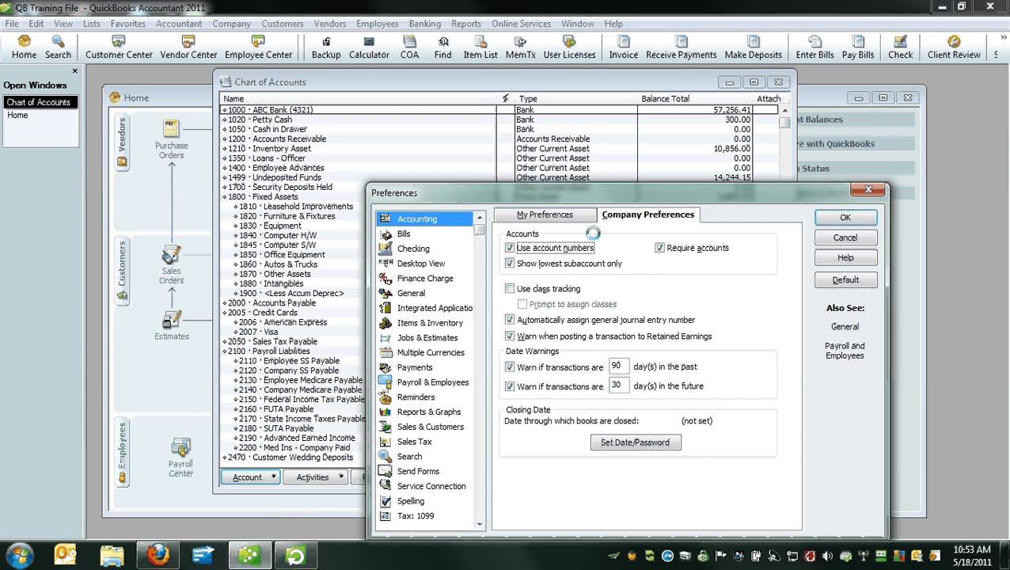
pyautogui.click(843, 218)
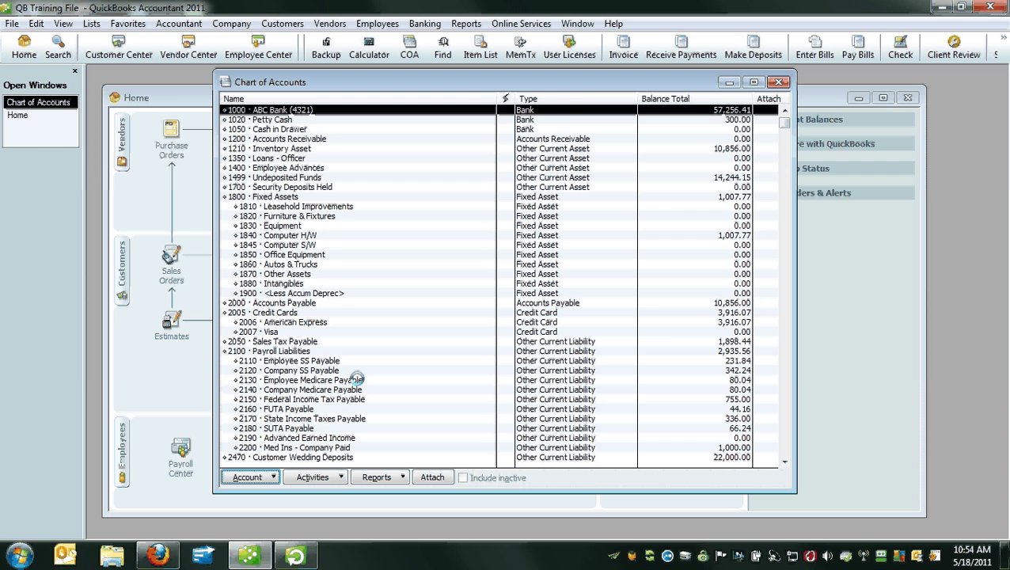
# Step: Start a new check and assign its first expense line to 5030 · COGS - Product & Materials
pyautogui.click(320, 360)
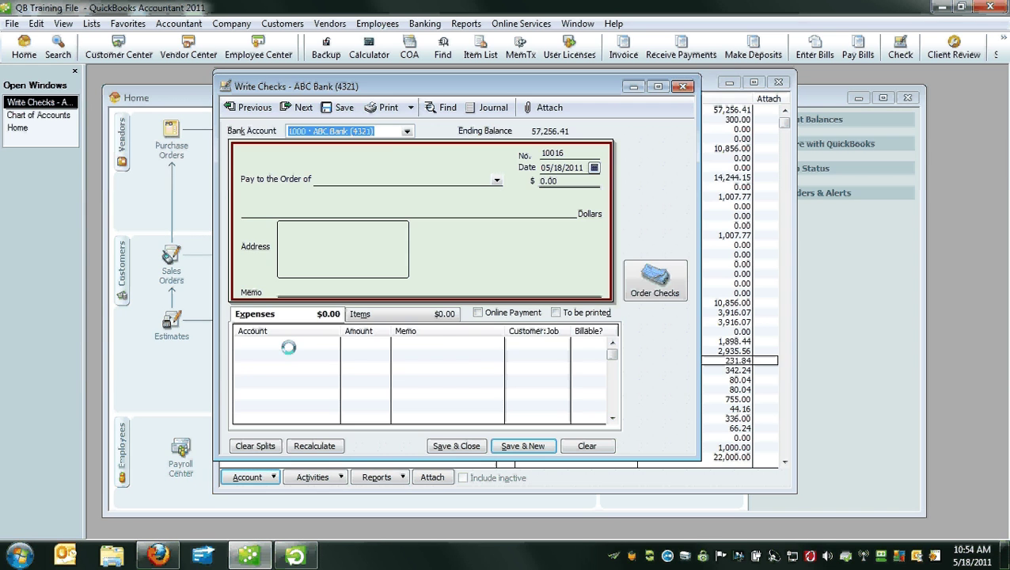
pyautogui.click(279, 342)
pyautogui.write('5030 · COGS - Product & M')
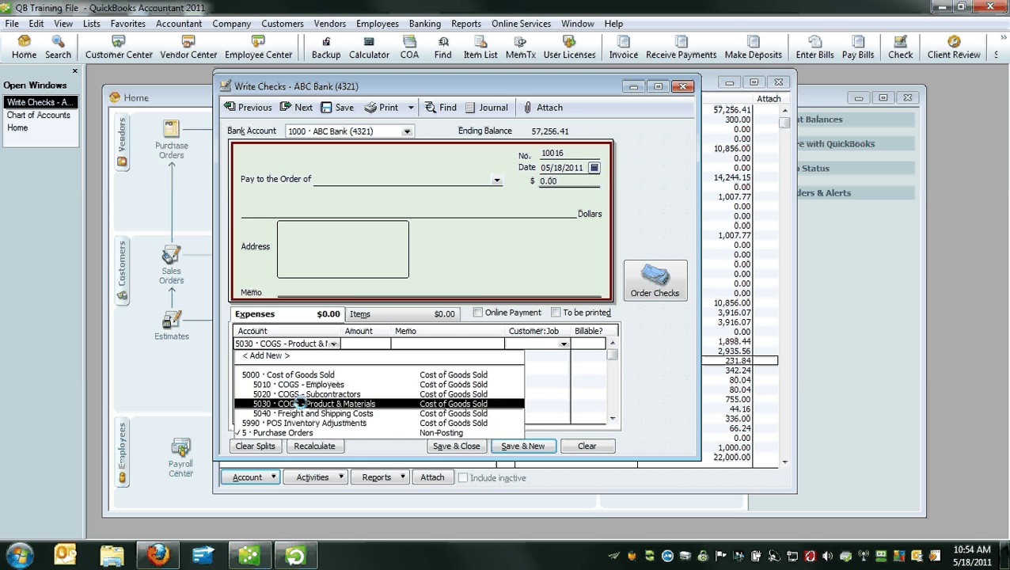
pyautogui.click(299, 403)
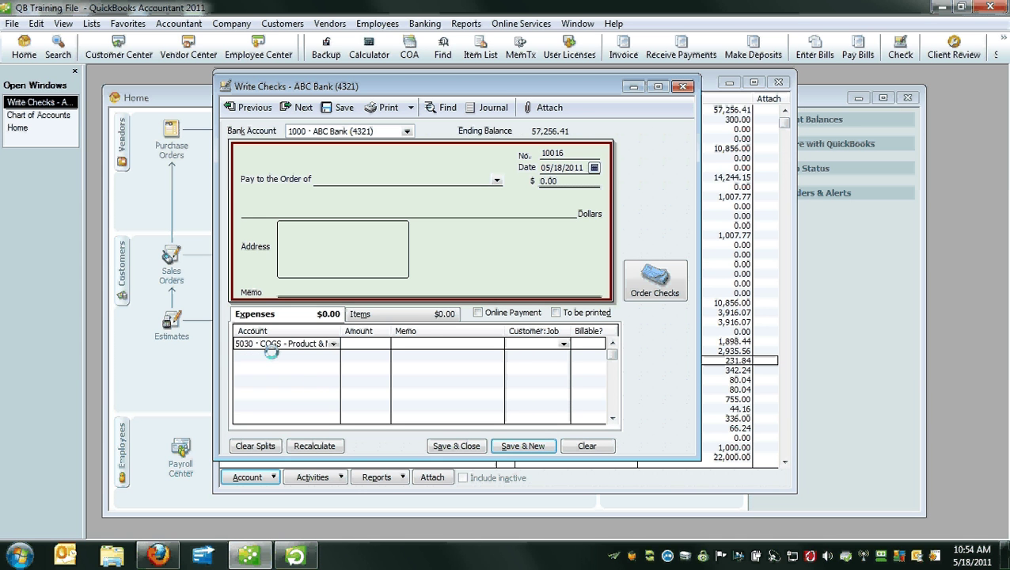
# Step: Turn off Show lowest subaccount only in the company Accounting preferences
pyautogui.click(36, 23)
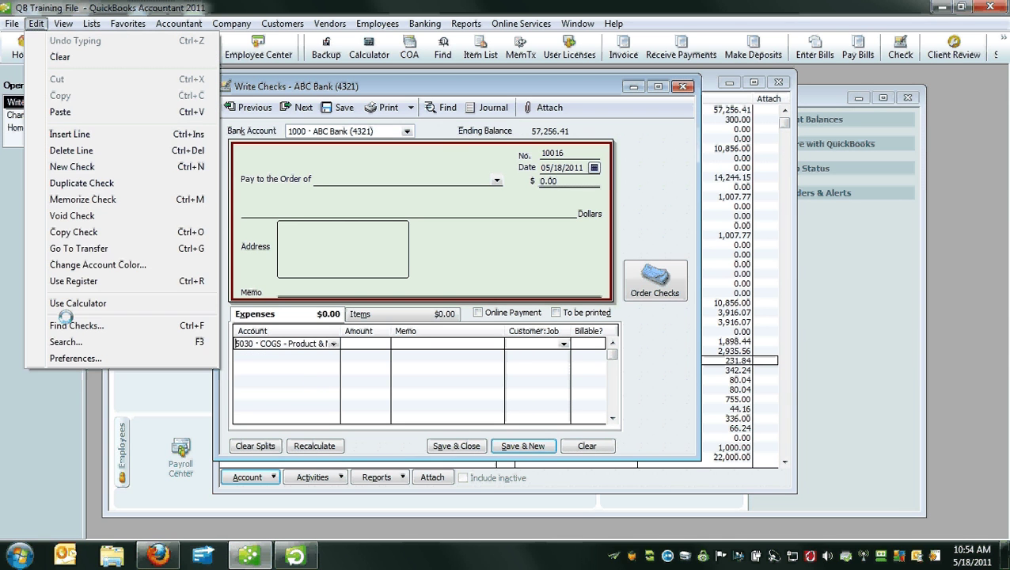
pyautogui.click(75, 357)
pyautogui.click(642, 214)
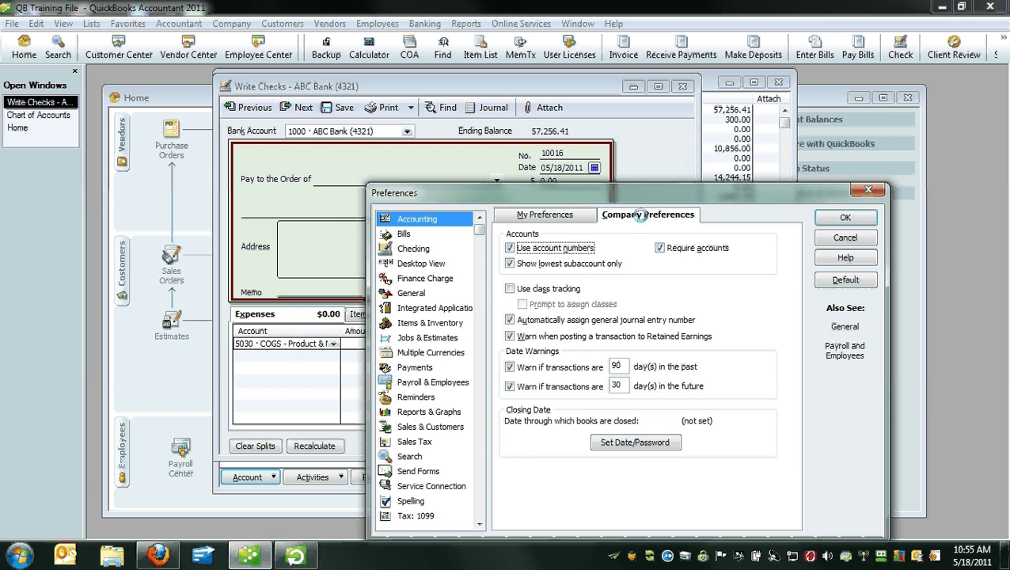
pyautogui.click(527, 262)
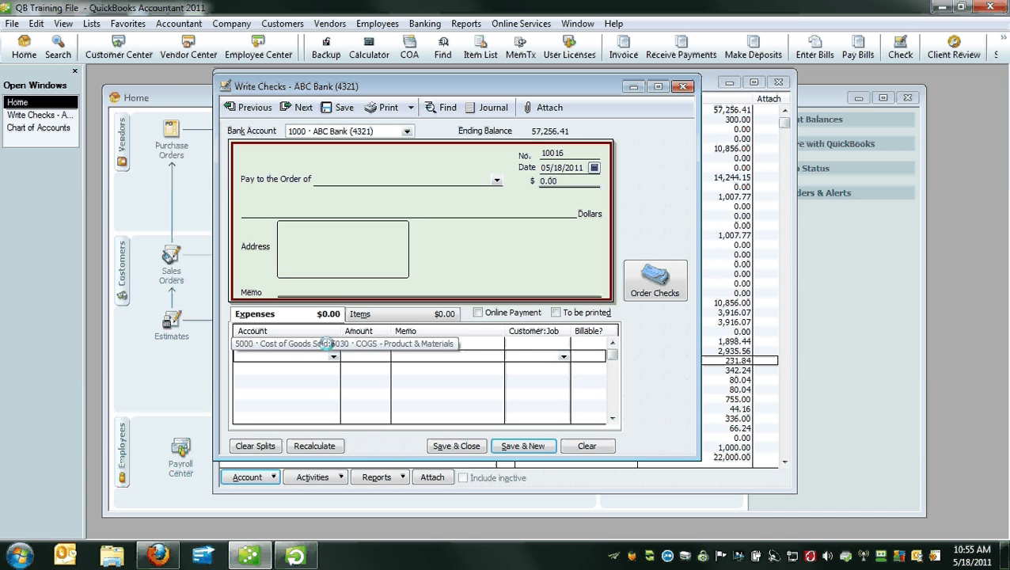
# Step: Check how the COGS - Product & Materials account is shown on the check's first expense line and in its account list
pyautogui.click(327, 343)
pyautogui.click(330, 343)
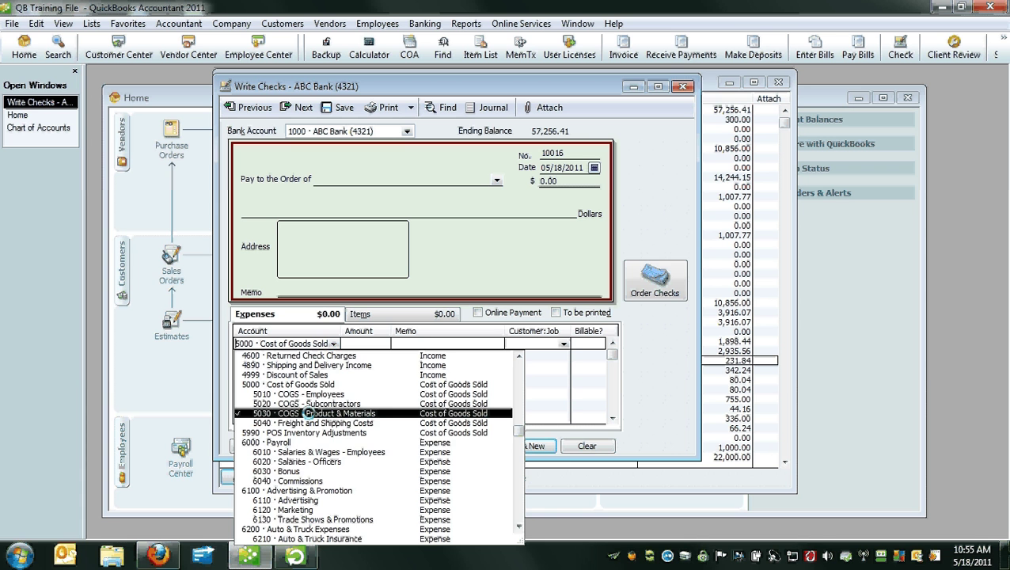
pyautogui.click(375, 387)
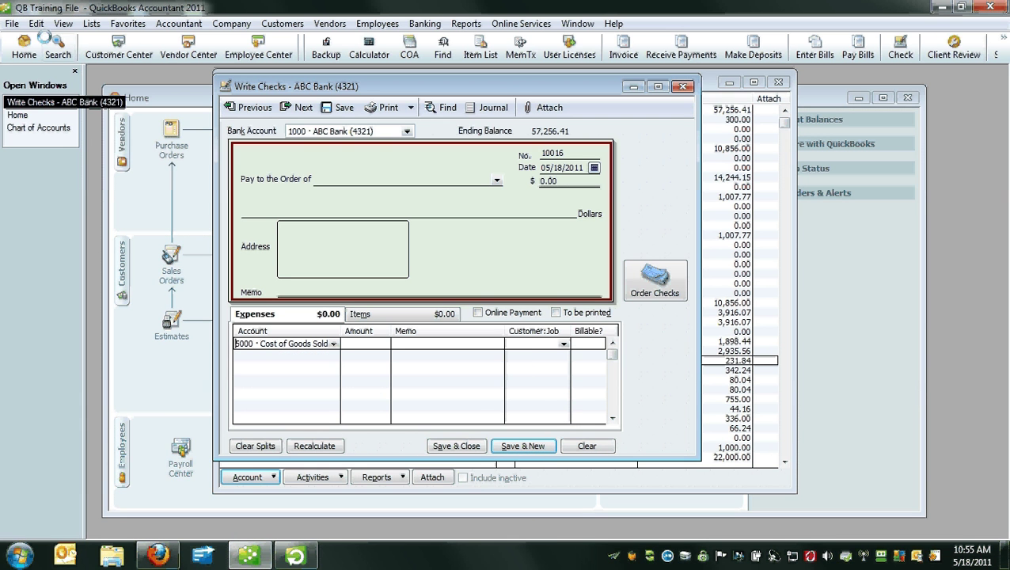
# Step: Turn Show lowest subaccount only back on in the company Accounting preferences and discard the check without recording it
pyautogui.click(37, 23)
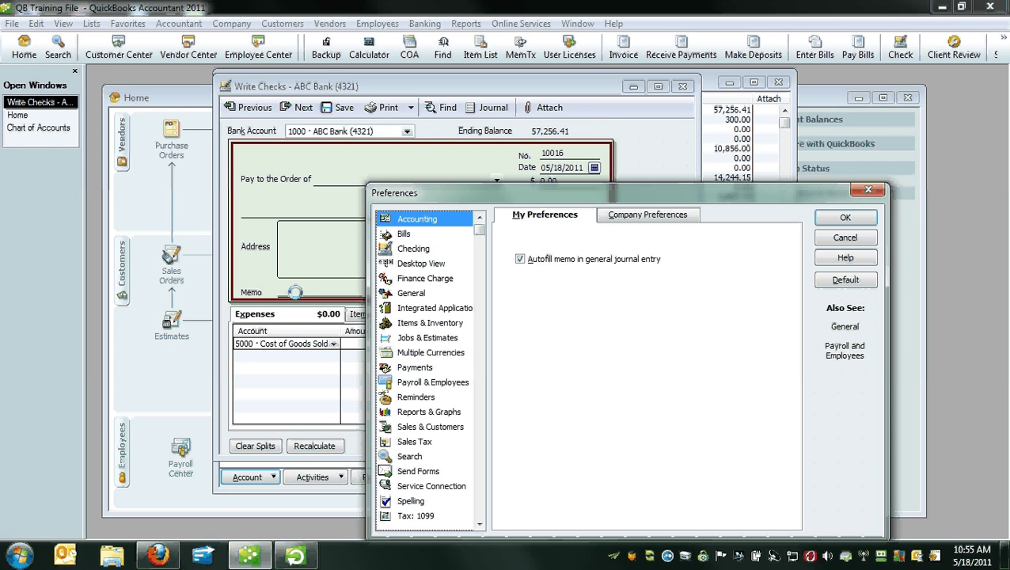
pyautogui.click(643, 212)
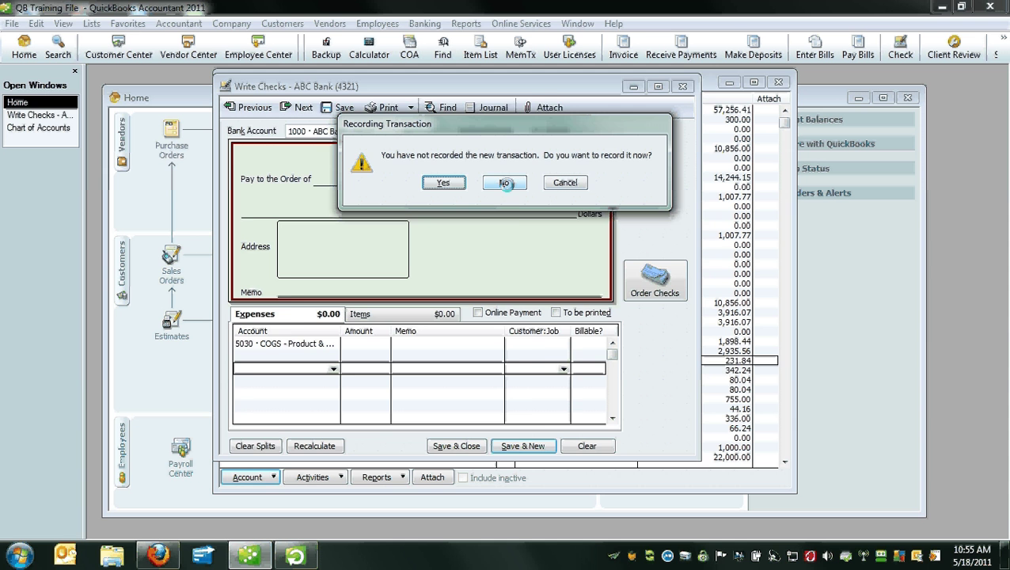
pyautogui.click(505, 183)
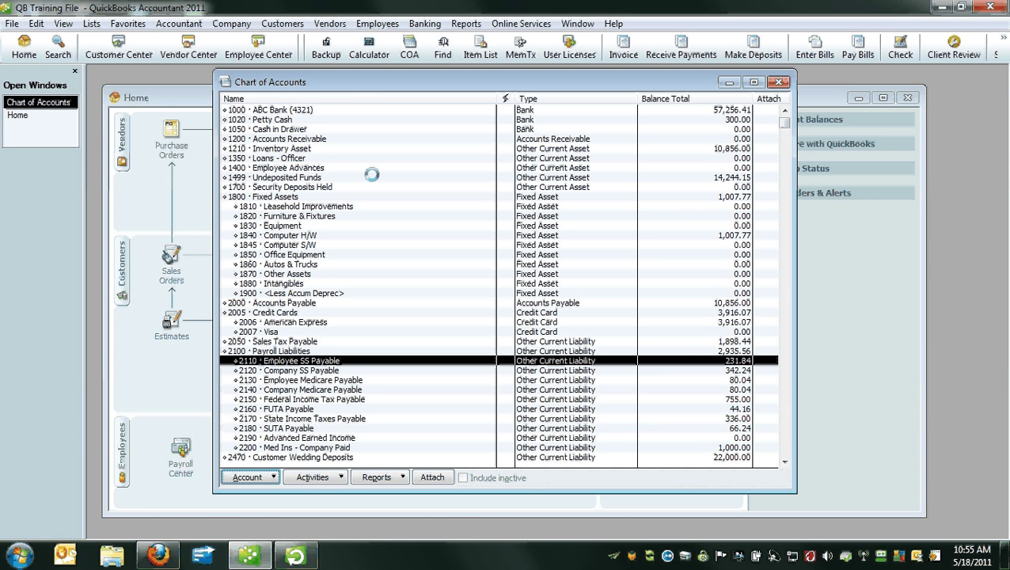
# Step: Rename the ABC Bank account in the chart of accounts to First Bank (0000) and save it
pyautogui.click(269, 110)
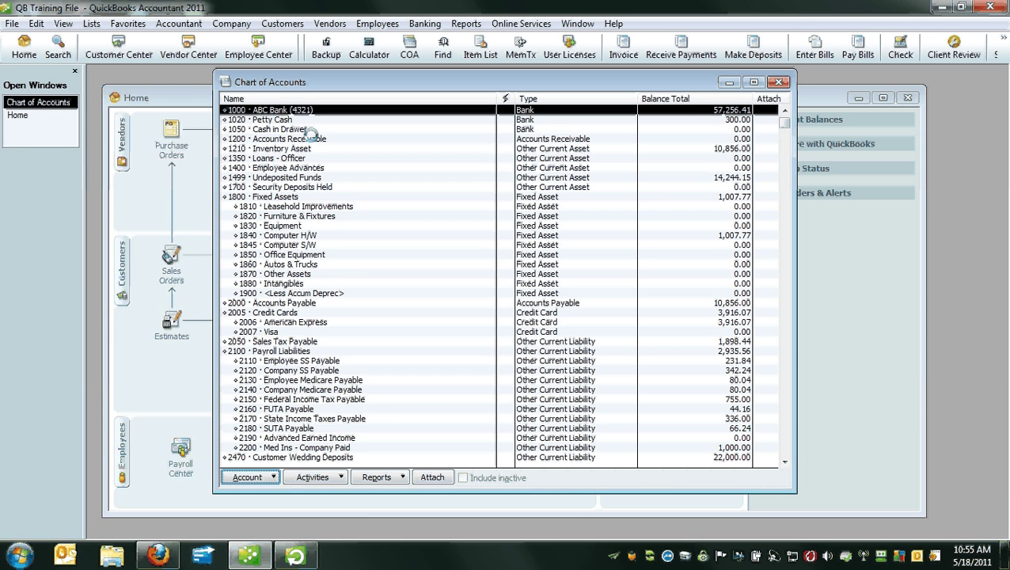
pyautogui.rightClick(294, 108)
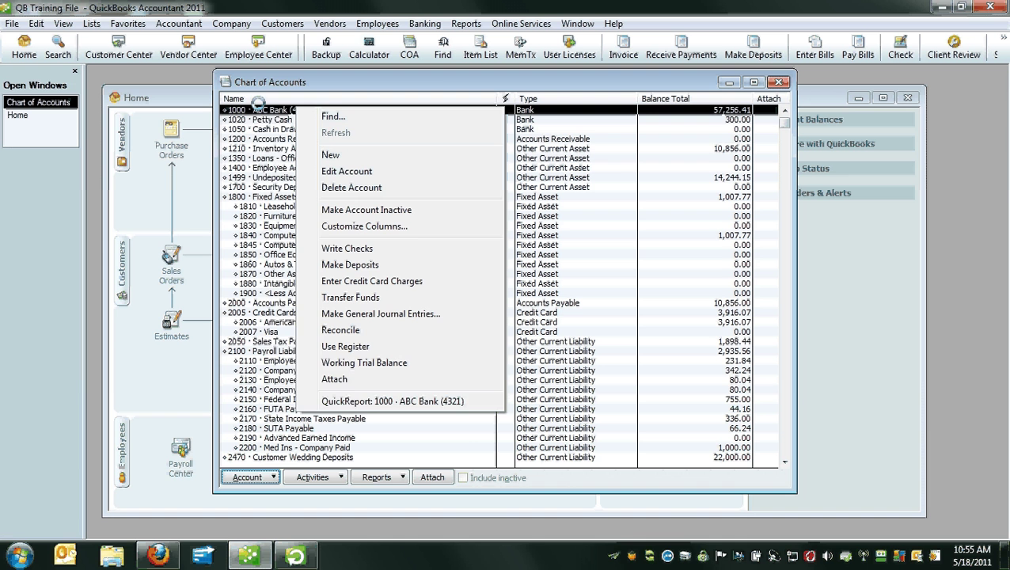
pyautogui.rightClick(255, 109)
pyautogui.rightClick(254, 111)
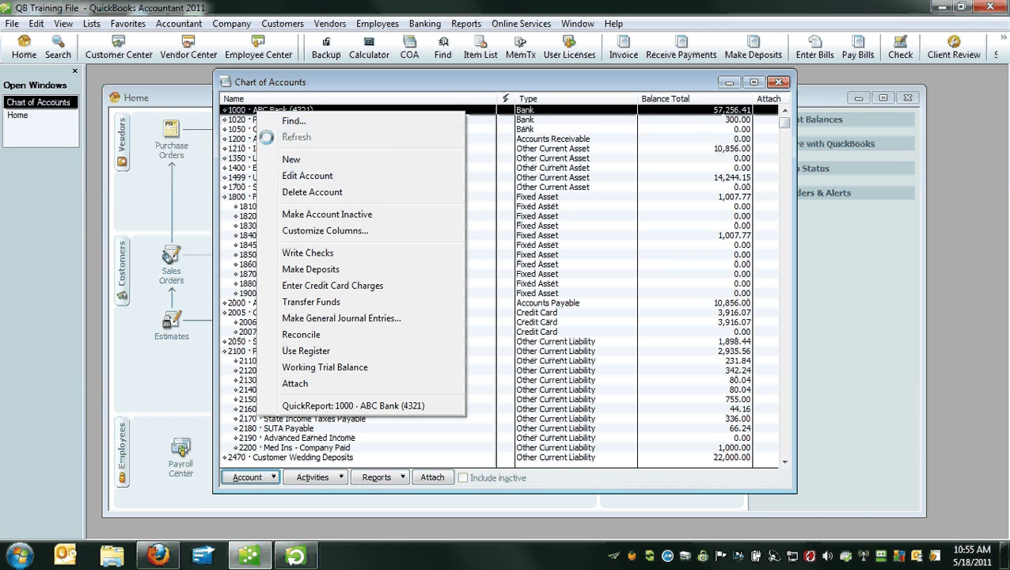
pyautogui.press('Escape')
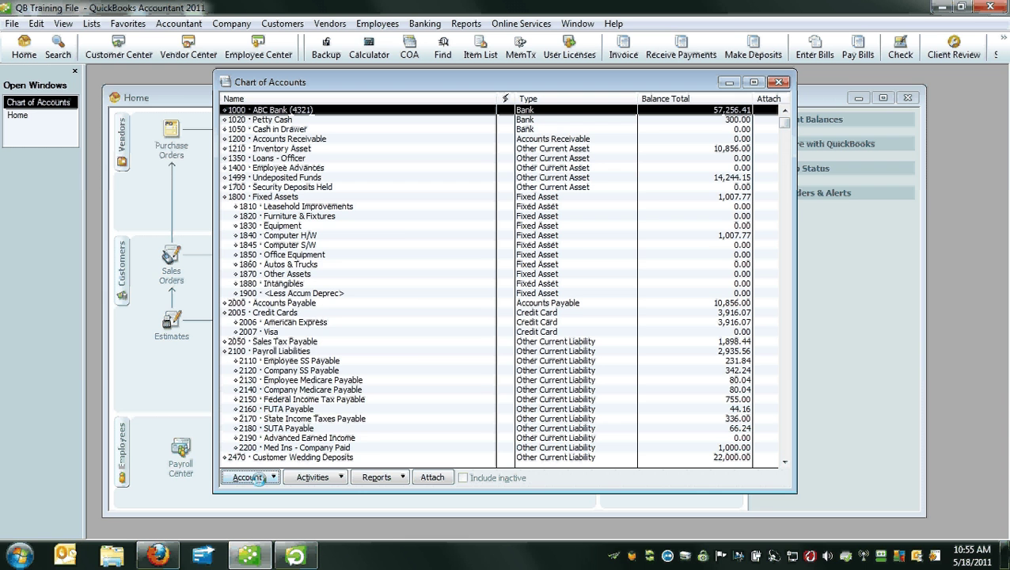
pyautogui.click(257, 478)
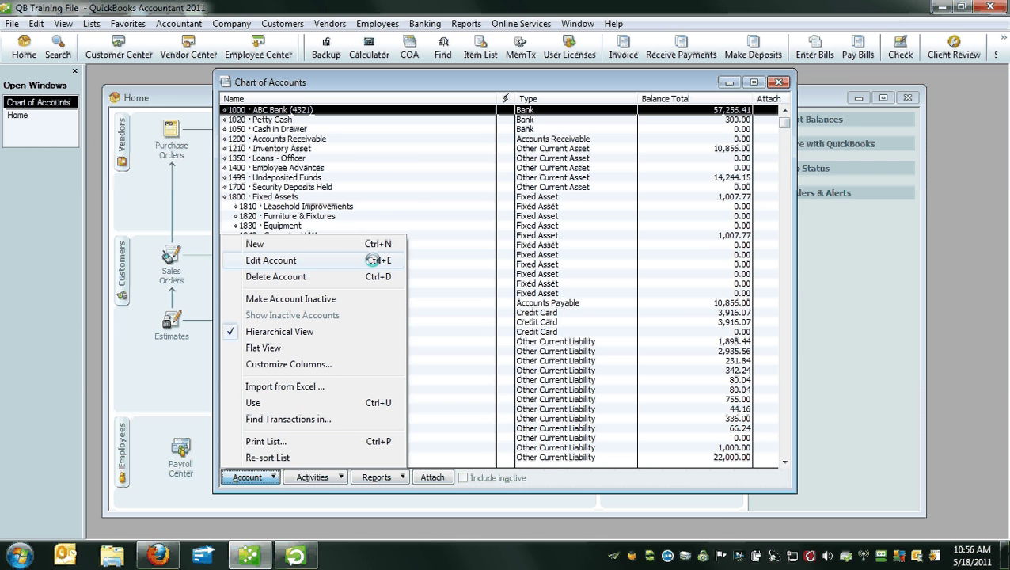
pyautogui.click(373, 261)
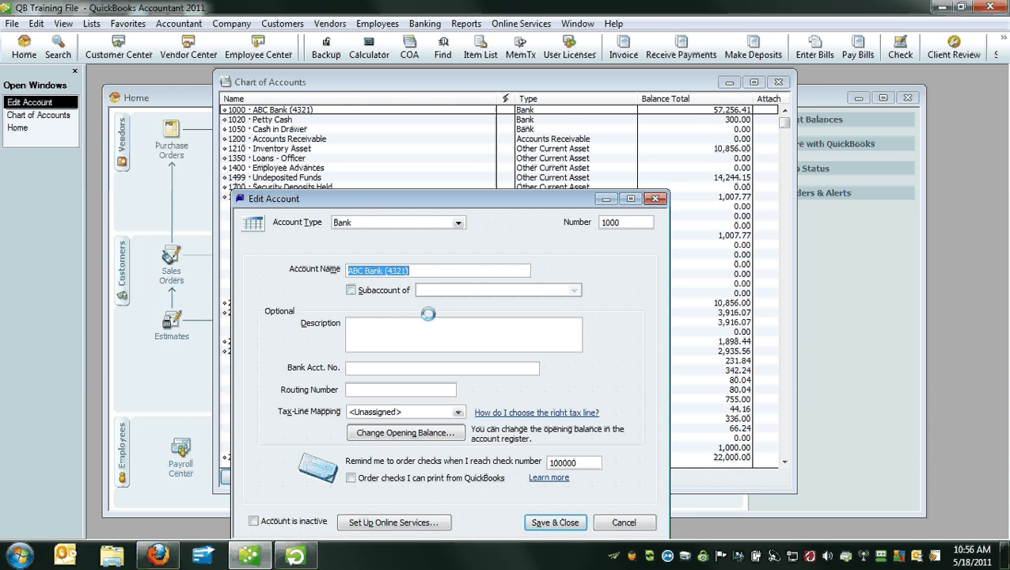
pyautogui.write('First B')
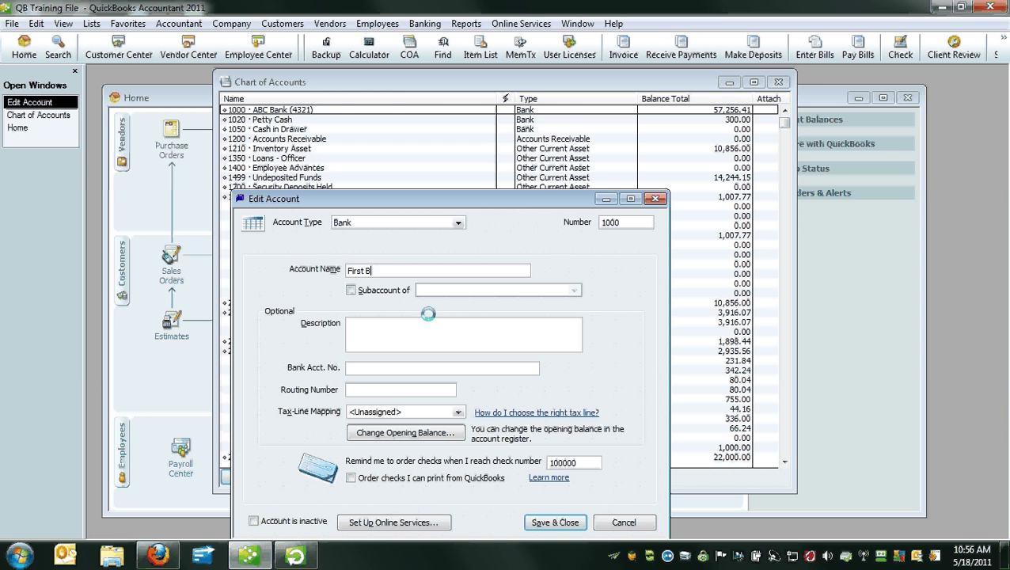
pyautogui.write('ank (0000)')
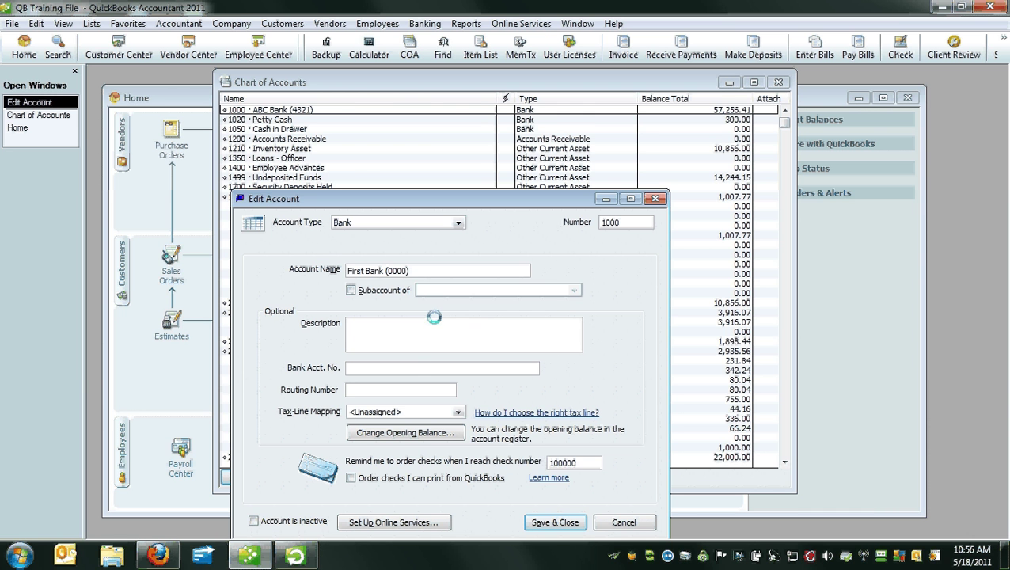
pyautogui.click(367, 368)
pyautogui.click(555, 522)
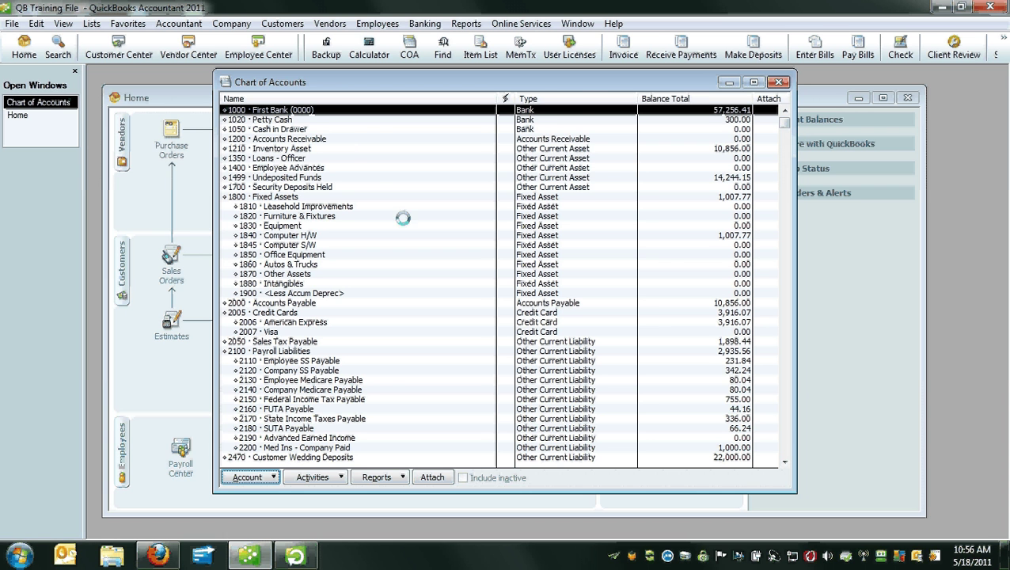
pyautogui.rightClick(383, 159)
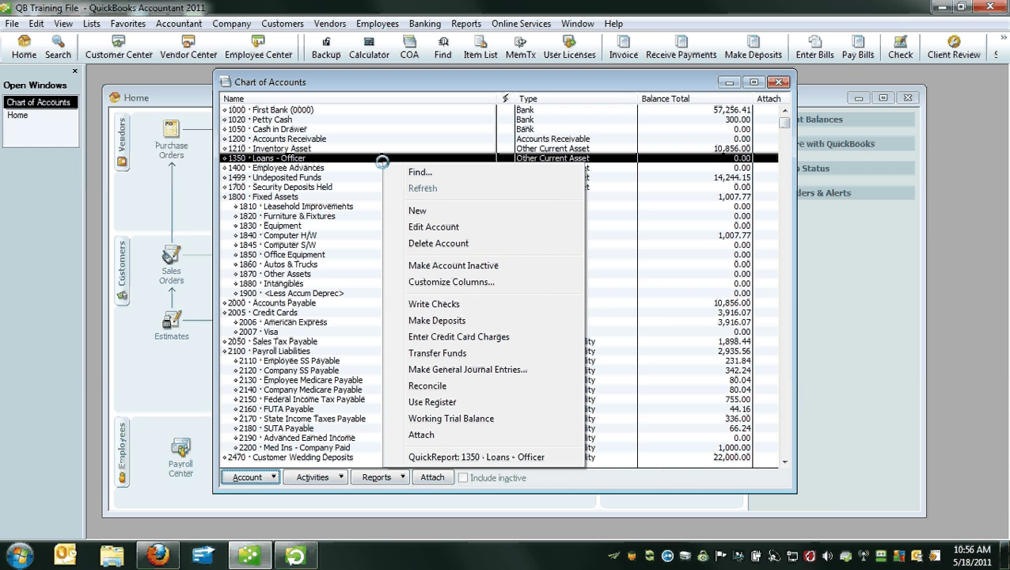
pyautogui.rightClick(631, 269)
pyautogui.rightClick(399, 363)
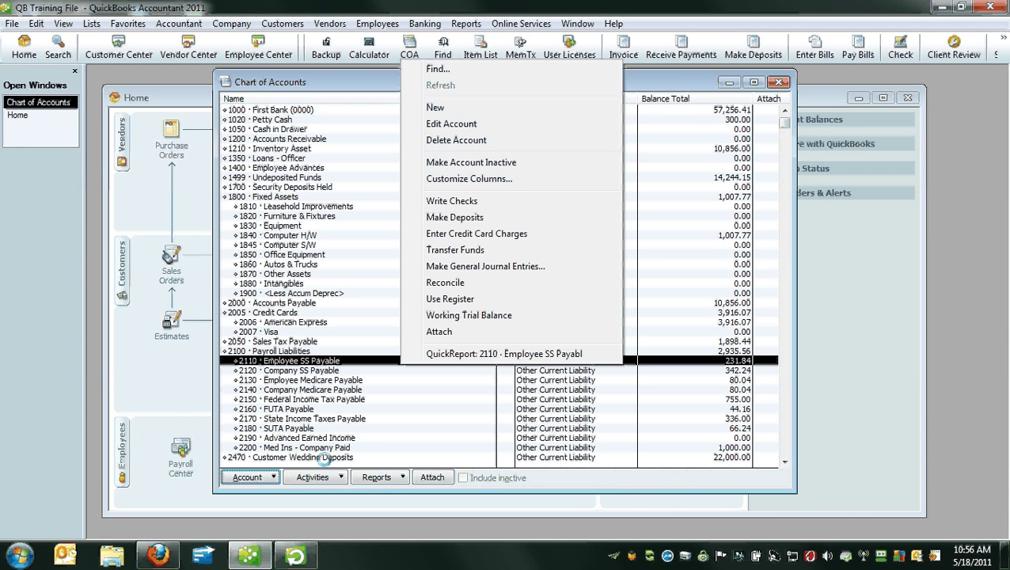
# Step: Add a Bank account numbered 1010 named First Bank Payroll (0007), save it and decline setting up online services
pyautogui.click(269, 476)
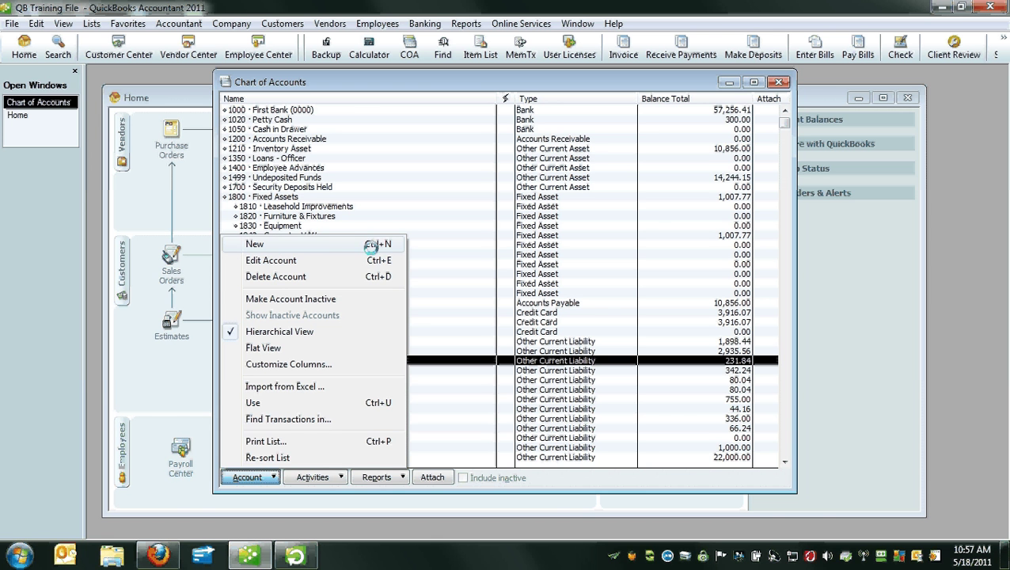
pyautogui.click(342, 244)
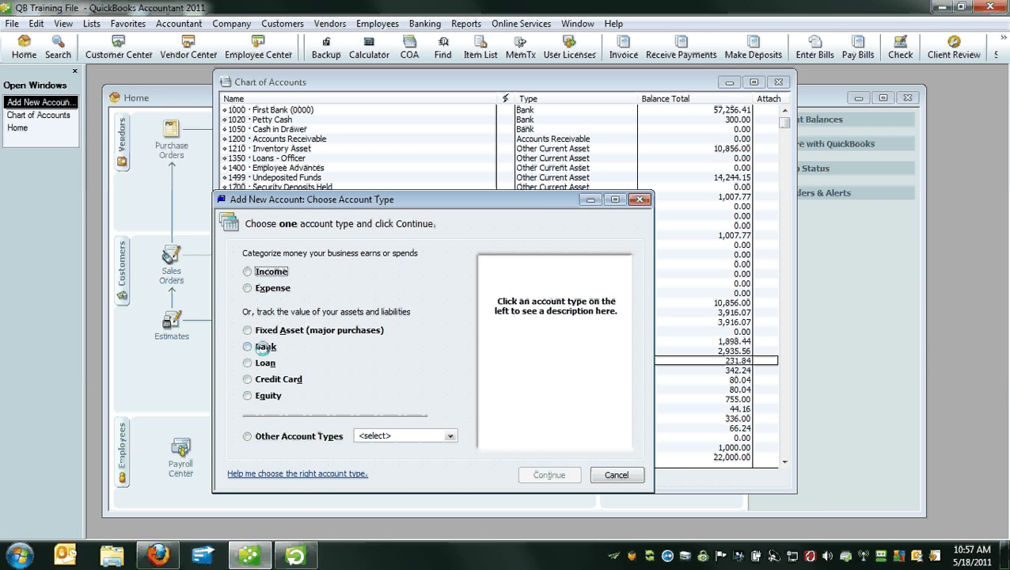
pyautogui.click(262, 348)
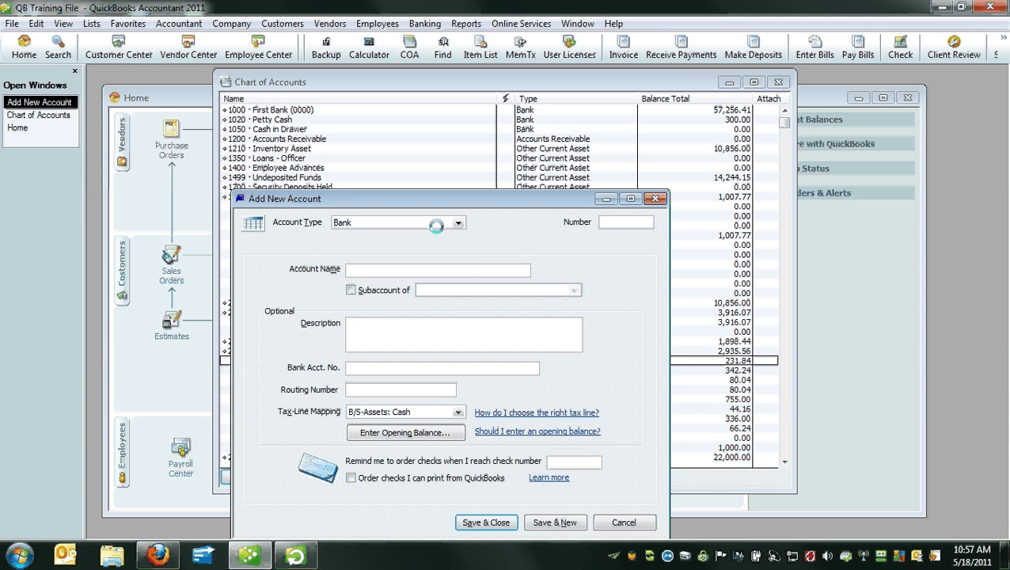
pyautogui.write('1010')
pyautogui.press('Tab')
pyautogui.write('First Bank Payroll (000')
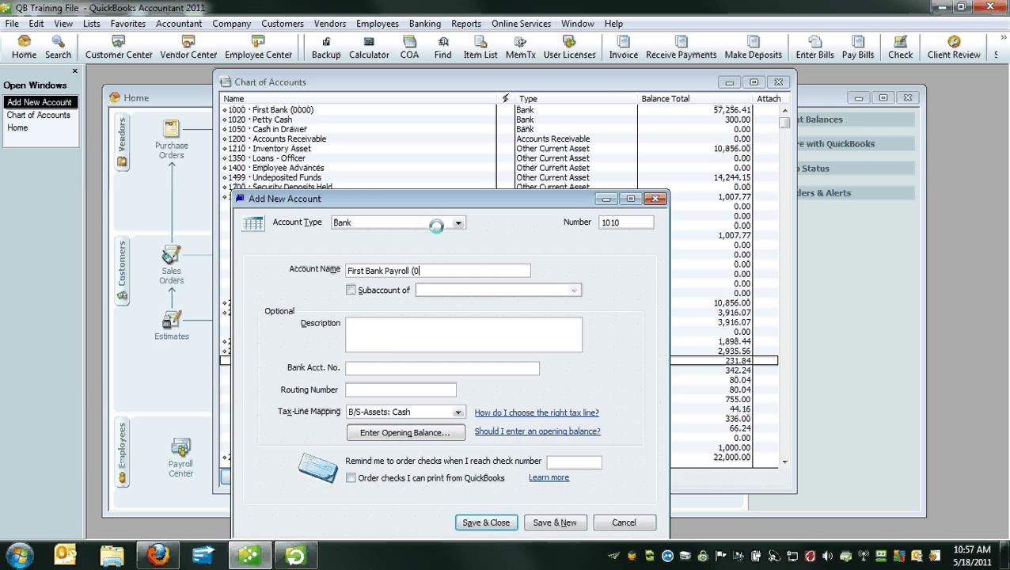
pyautogui.write('7)')
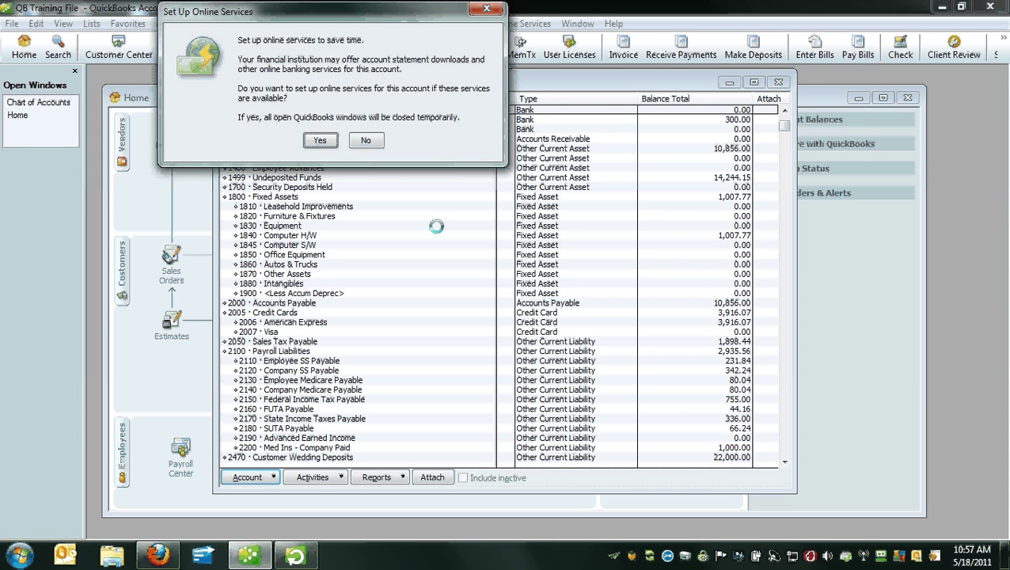
pyautogui.click(320, 140)
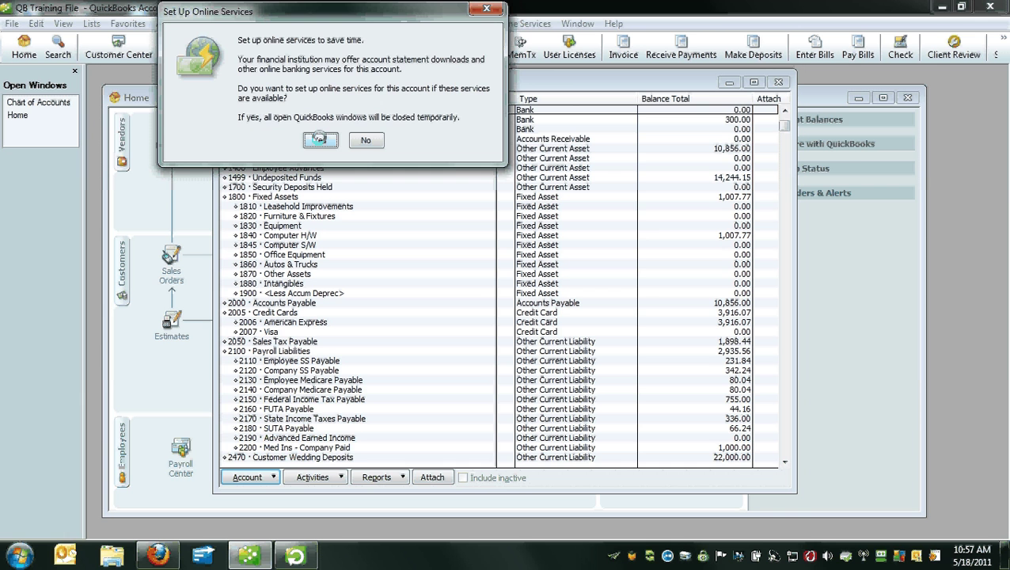
pyautogui.click(367, 139)
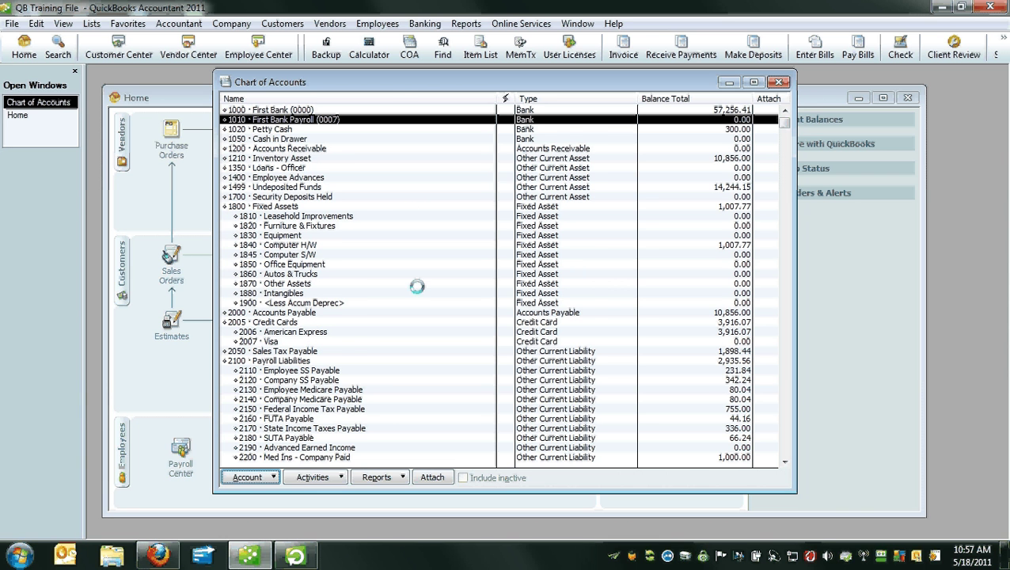
pyautogui.scroll(-15, 417, 286)
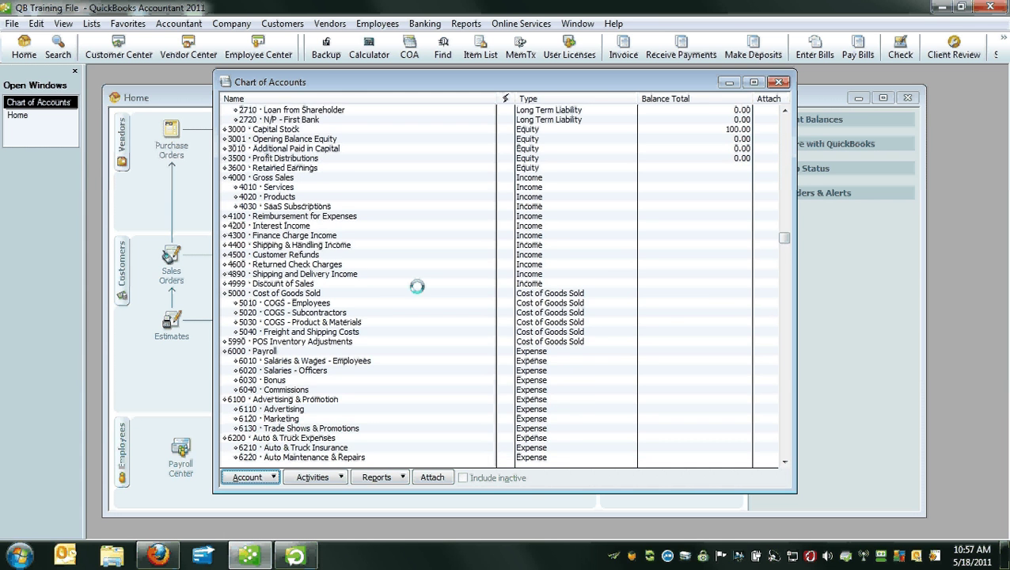
pyautogui.scroll(12, 417, 287)
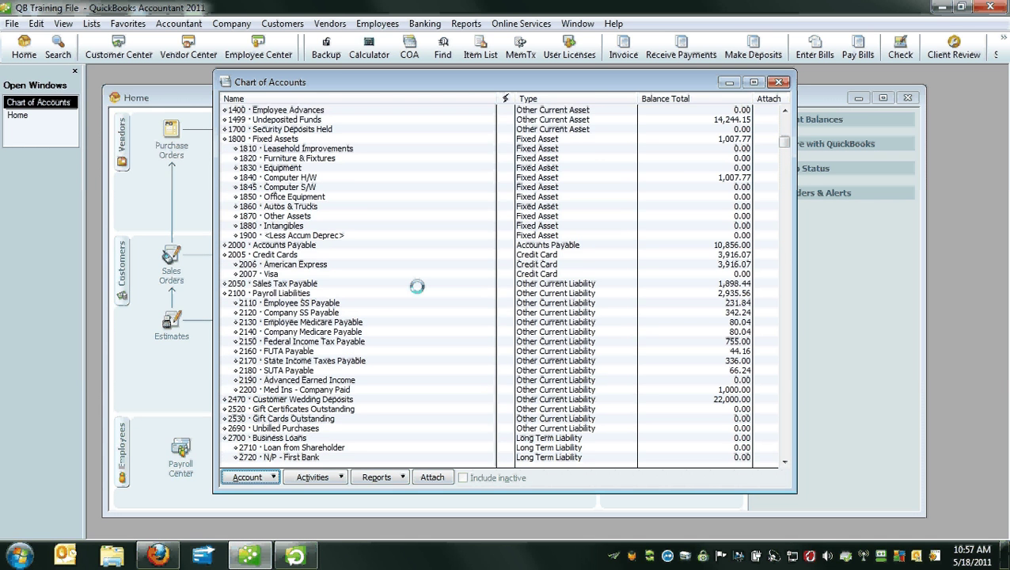
pyautogui.scroll(3, 417, 286)
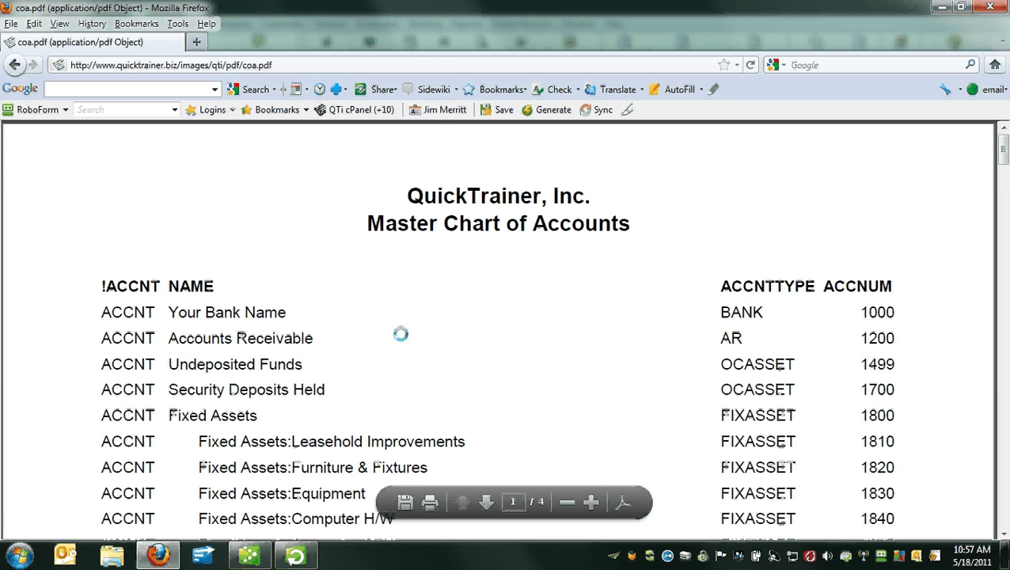
# Step: Switch to Firefox and review the account names, types and numbers in the QuickTrainer Master Chart of Accounts PDF, coa.pdf
pyautogui.click(283, 64)
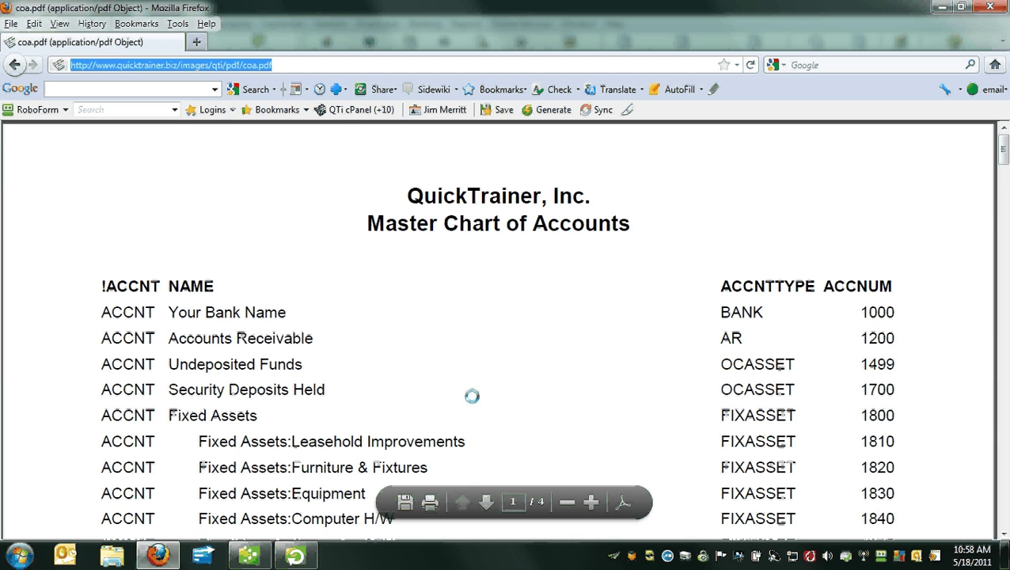
pyautogui.scroll(-2, 483, 368)
pyautogui.scroll(-4, 483, 368)
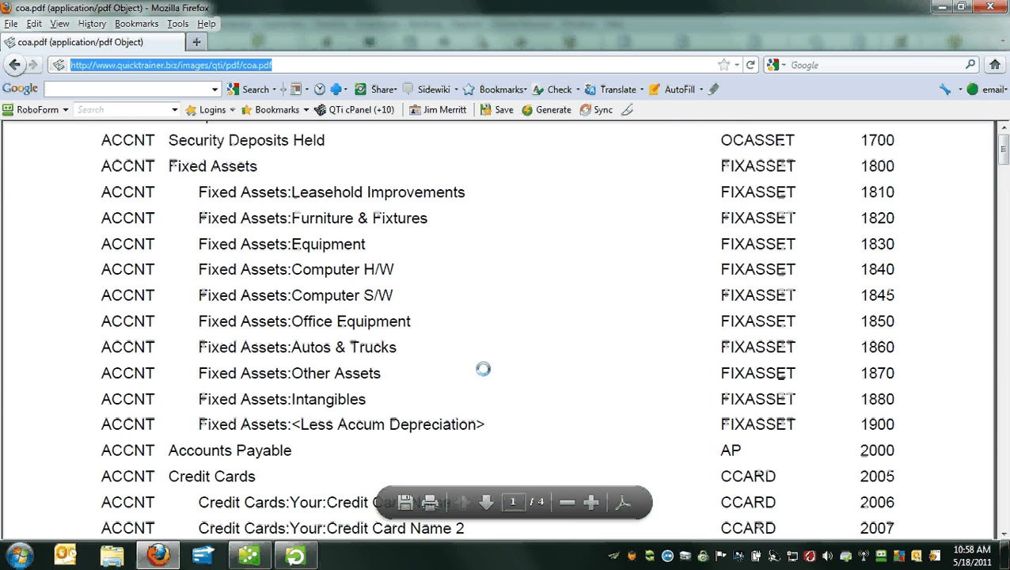
pyautogui.scroll(-6, 484, 360)
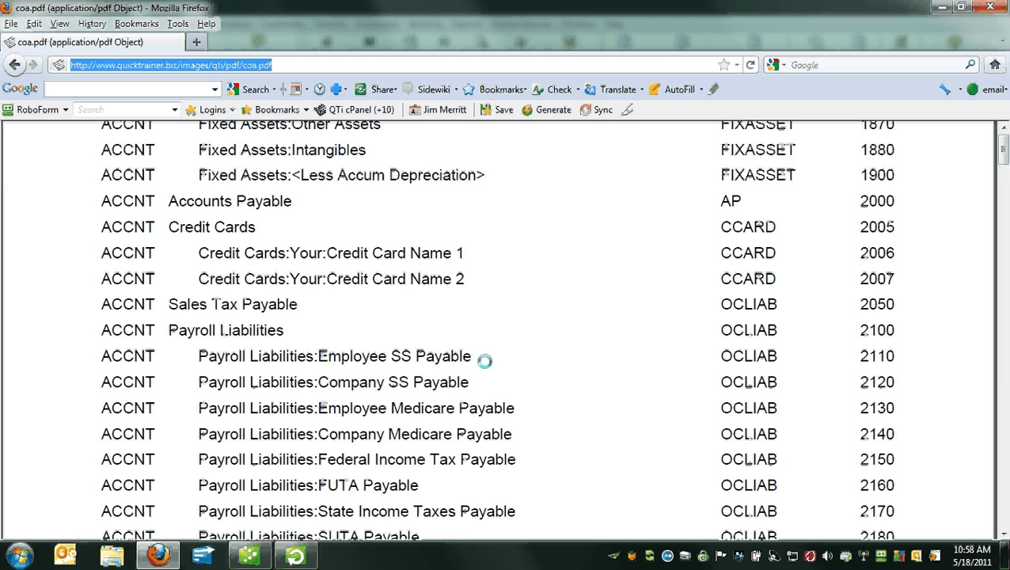
pyautogui.scroll(-2, 485, 360)
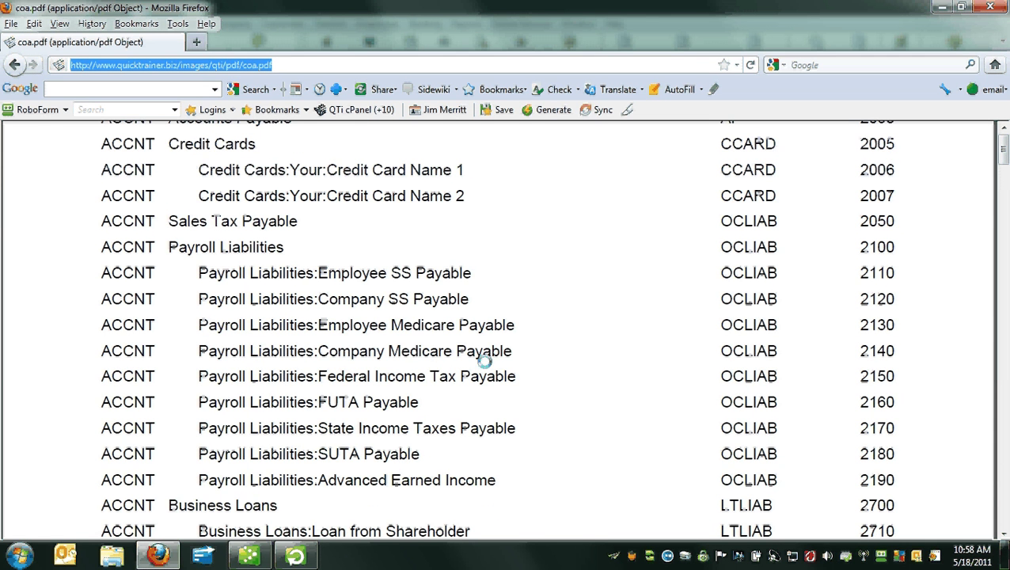
pyautogui.scroll(-4, 484, 360)
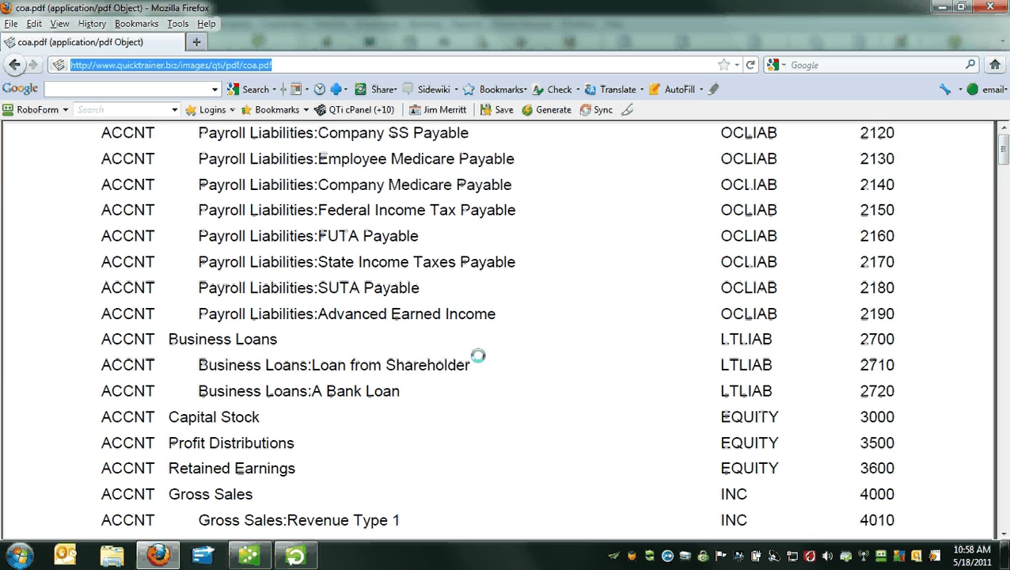
pyautogui.scroll(-6, 477, 356)
pyautogui.scroll(-10, 478, 355)
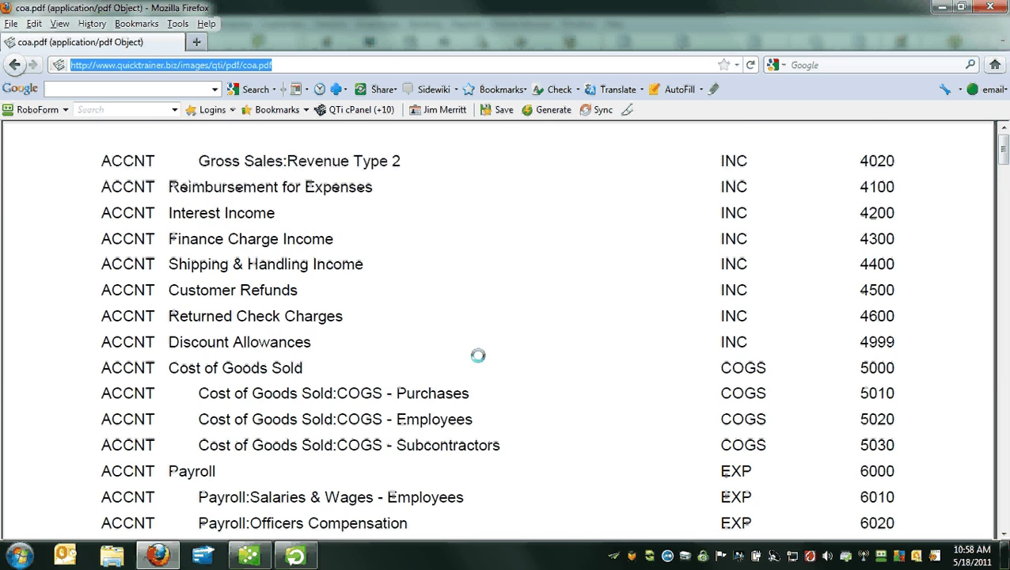
pyautogui.scroll(-2, 477, 355)
pyautogui.scroll(20, 478, 356)
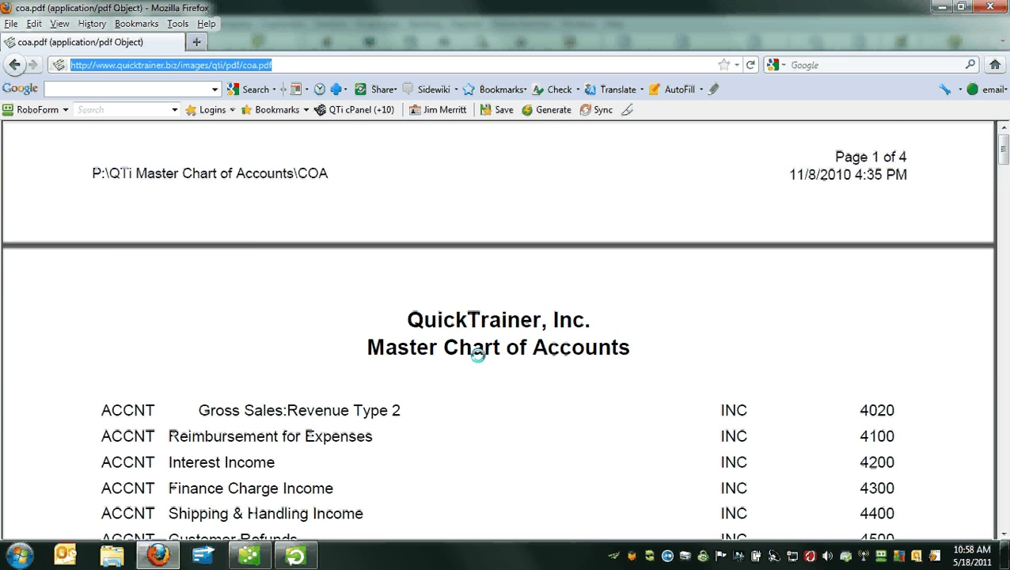
pyautogui.scroll(8, 474, 348)
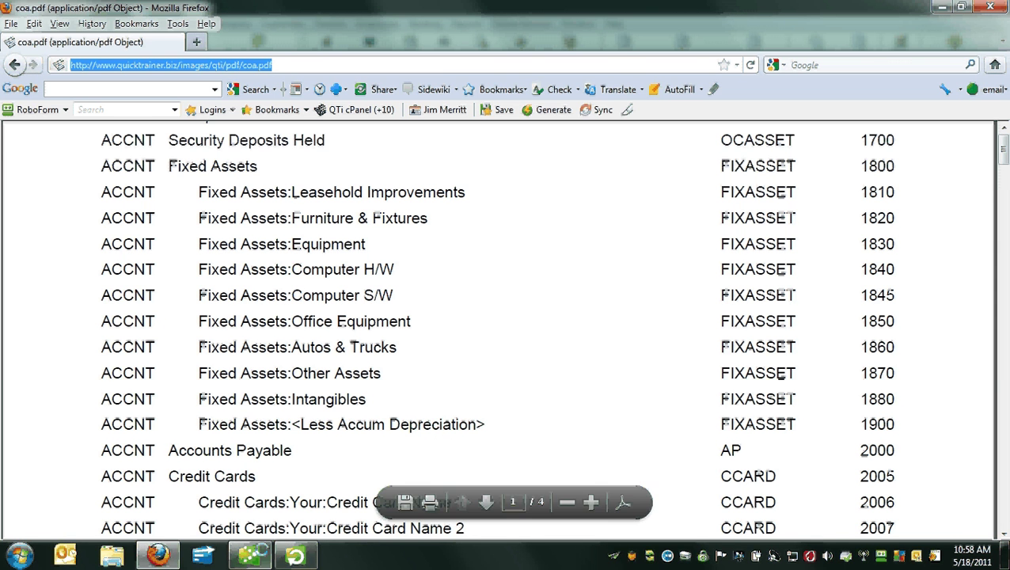
# Step: Switch back to QuickBooks and examine the chart of accounts' numbering from the bank accounts through income, cost of goods sold and expenses
pyautogui.hotkey('alt', 'Tab')
pyautogui.click(352, 303)
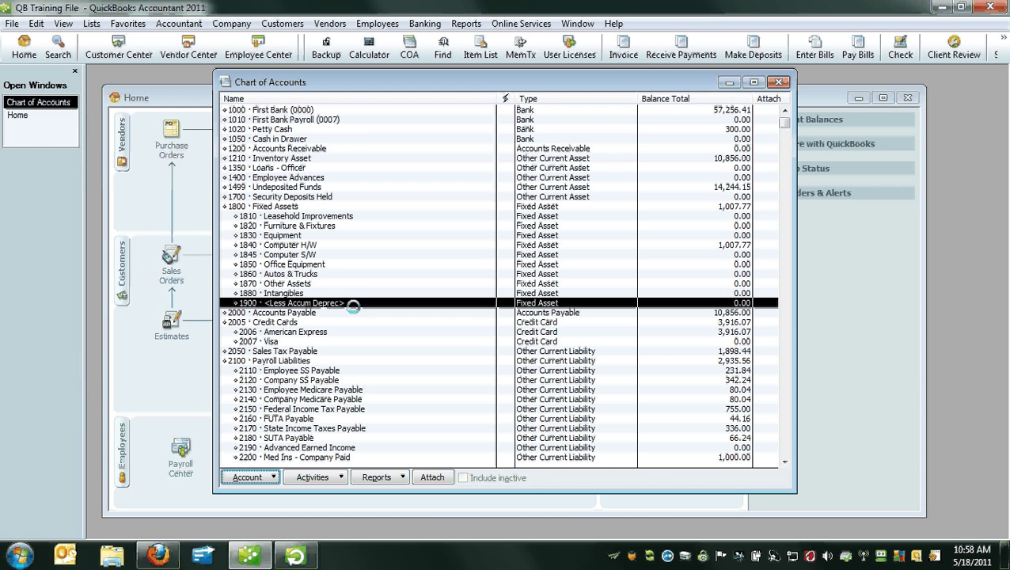
pyautogui.click(320, 138)
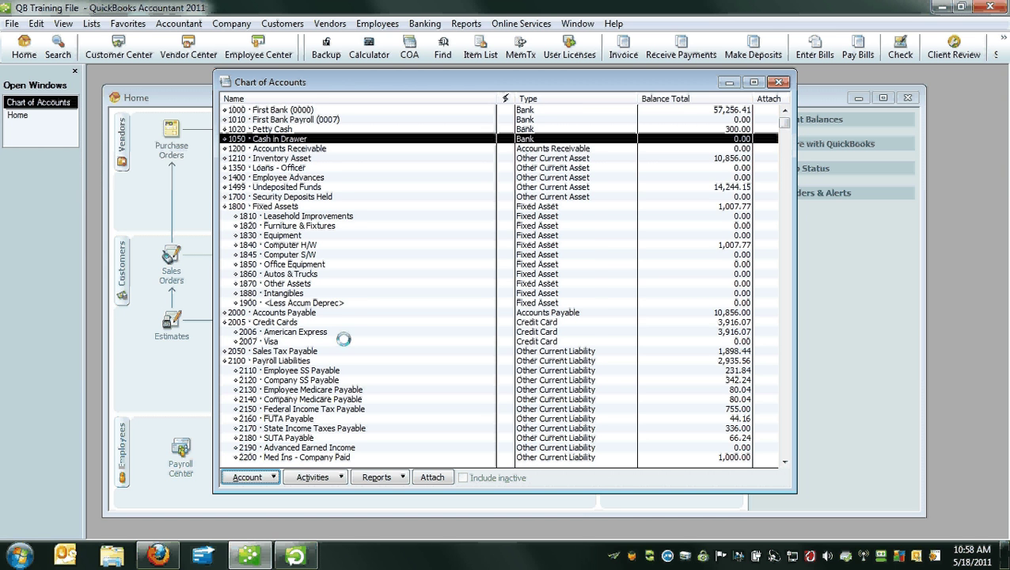
pyautogui.scroll(-5, 343, 338)
pyautogui.scroll(-5, 343, 338)
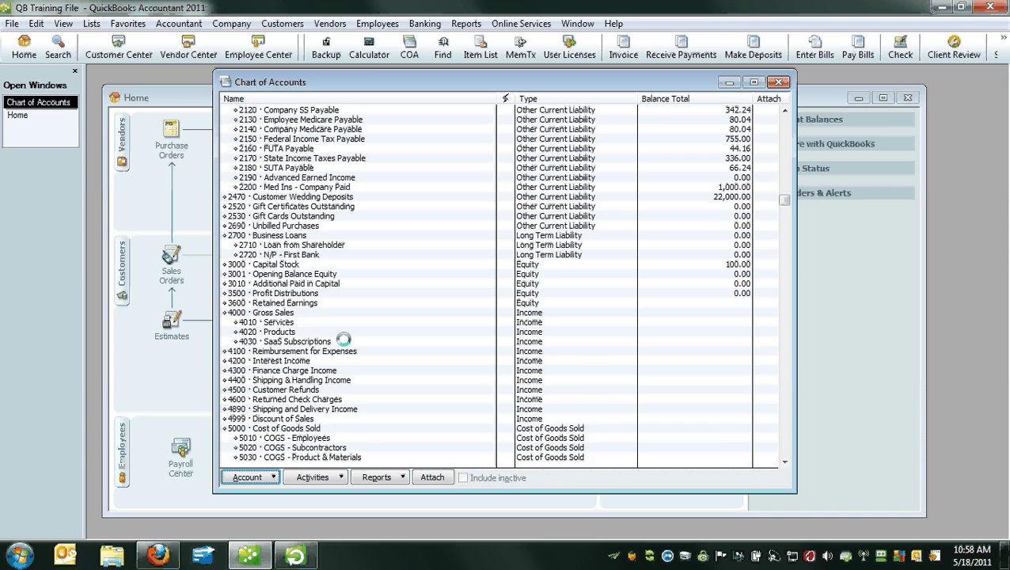
pyautogui.scroll(-2, 343, 339)
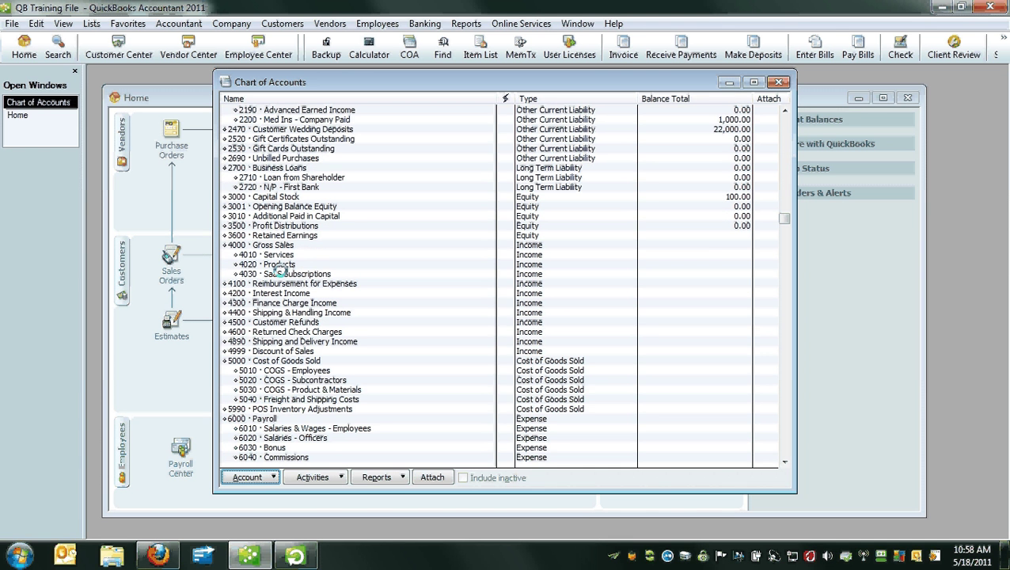
pyautogui.click(317, 369)
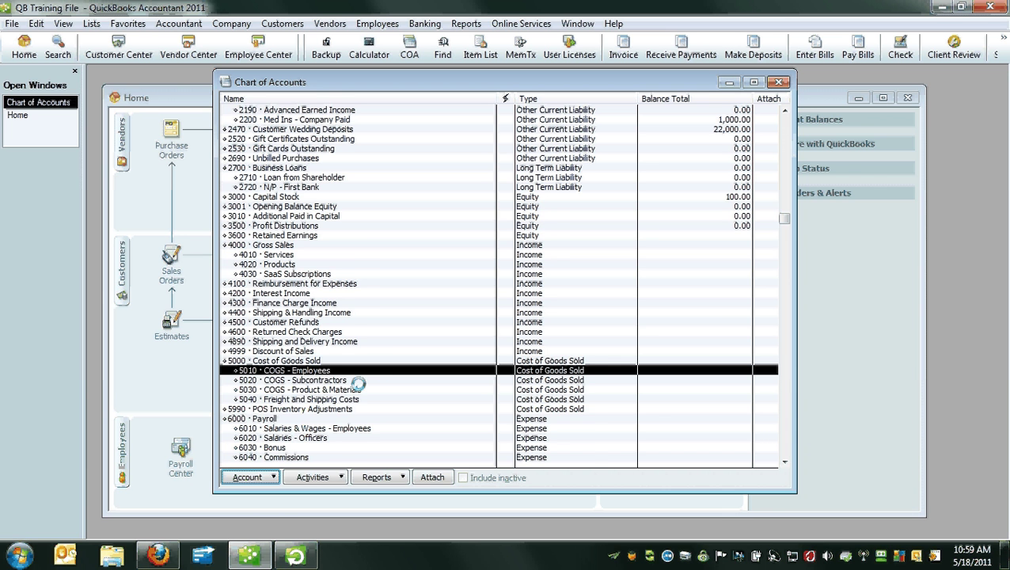
pyautogui.scroll(12, 338, 367)
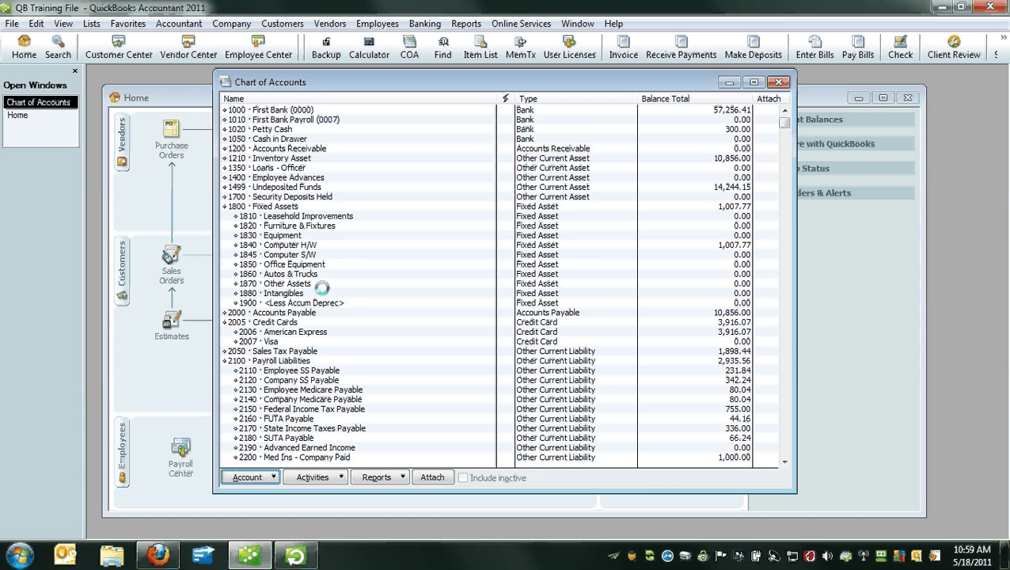
pyautogui.scroll(-5, 322, 288)
pyautogui.scroll(-5, 322, 288)
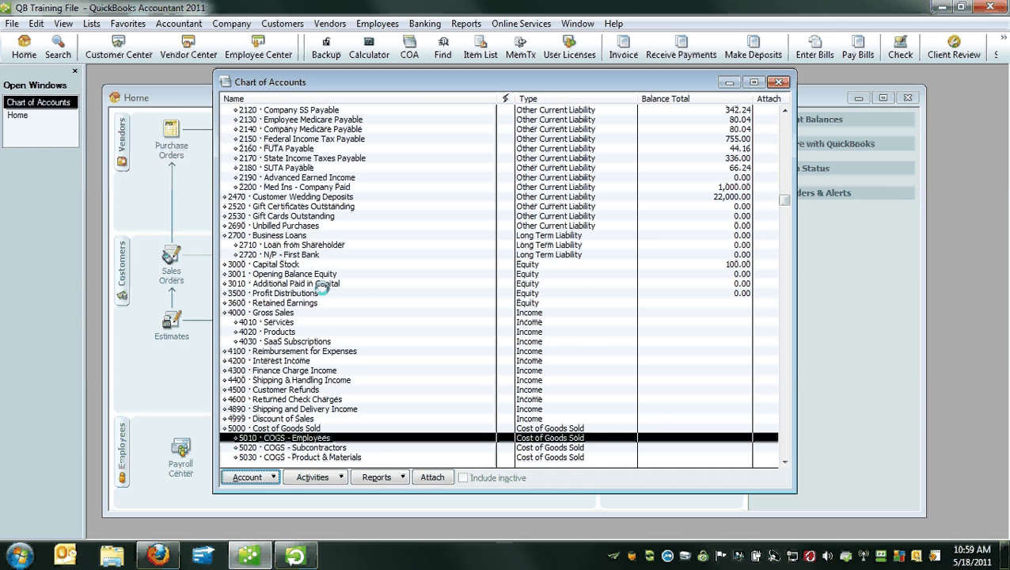
pyautogui.scroll(-5, 322, 288)
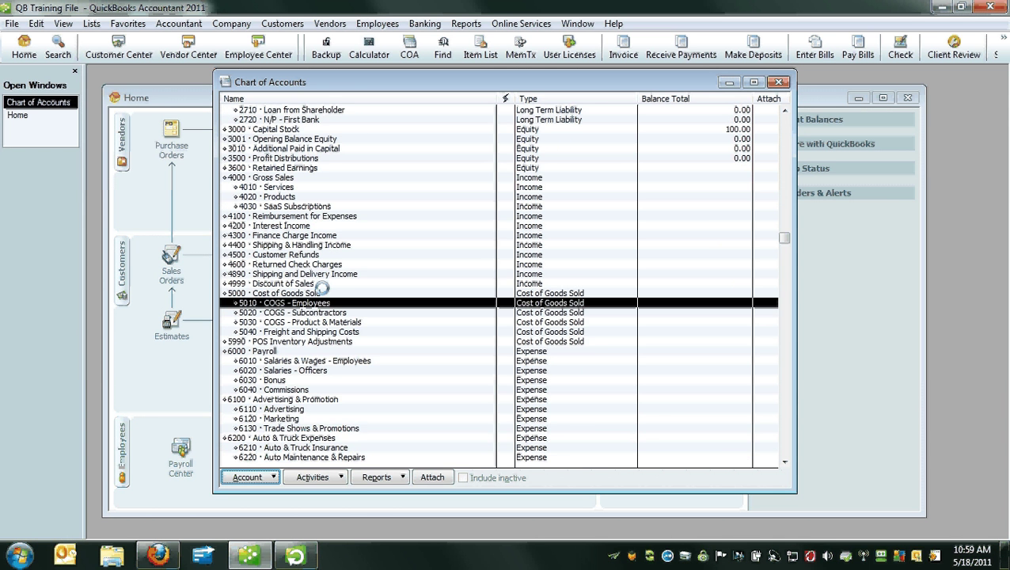